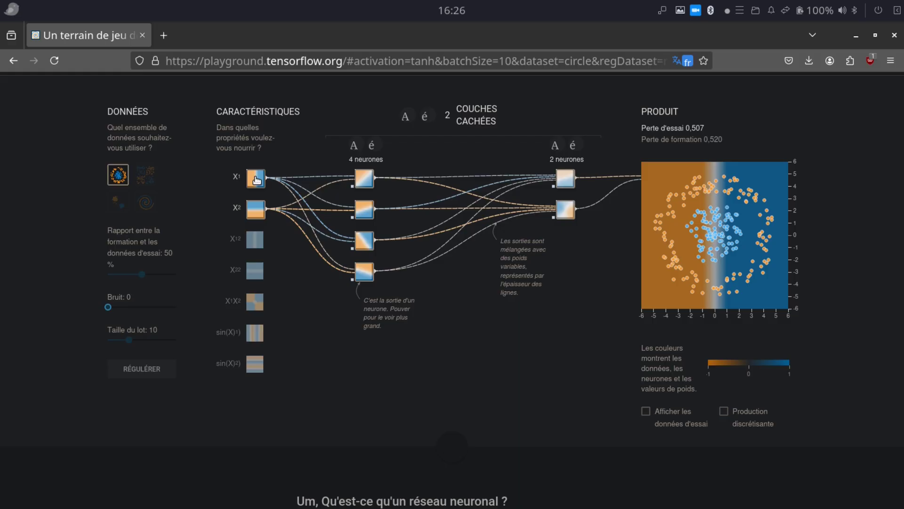
Read down the explanation text, then add the X1² feature to the network's inputs.
{"action": "scroll", "coordinate": [680, 358], "scroll_direction": "down", "scroll_amount": 5}
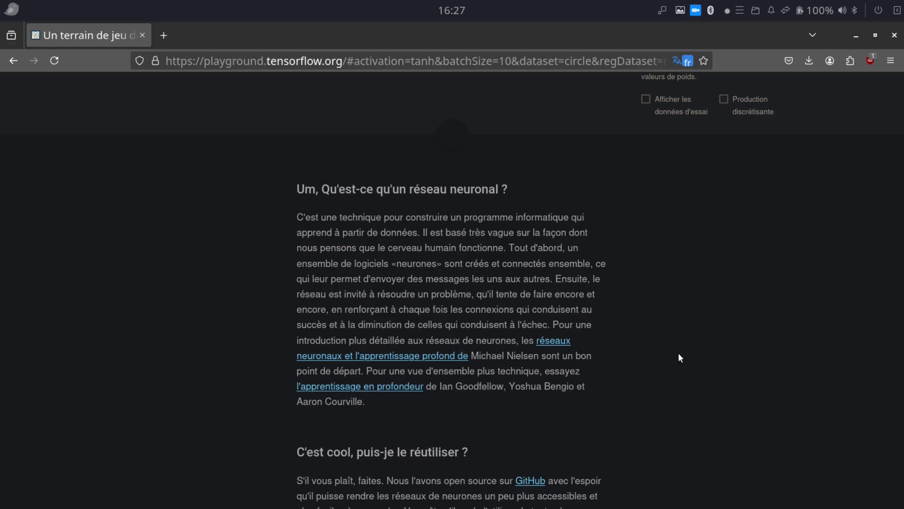
{"action": "scroll", "coordinate": [680, 358], "scroll_direction": "down", "scroll_amount": 1}
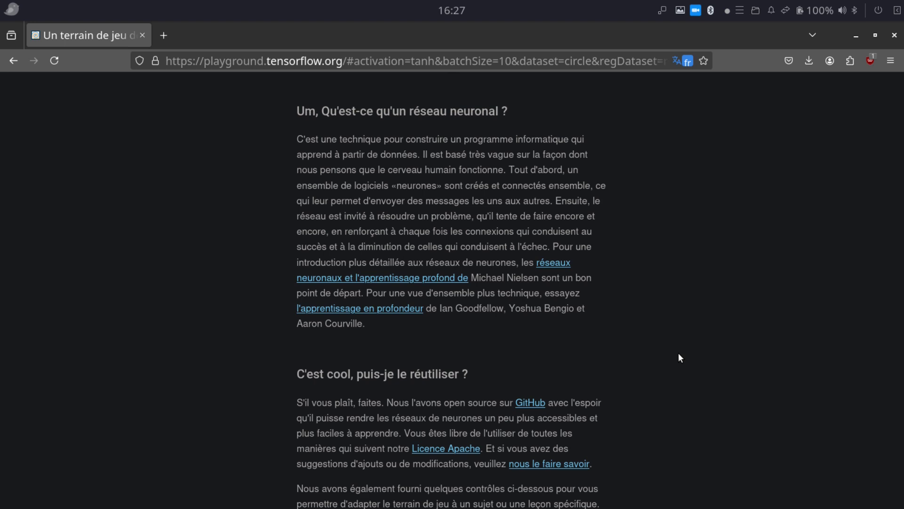
{"action": "scroll", "coordinate": [680, 358], "scroll_direction": "down", "scroll_amount": 3}
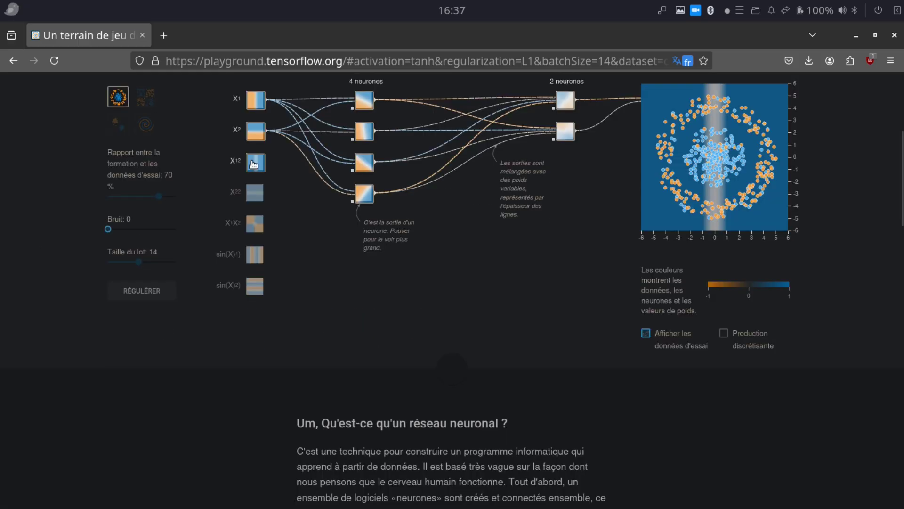
{"action": "left_click", "coordinate": [253, 164]}
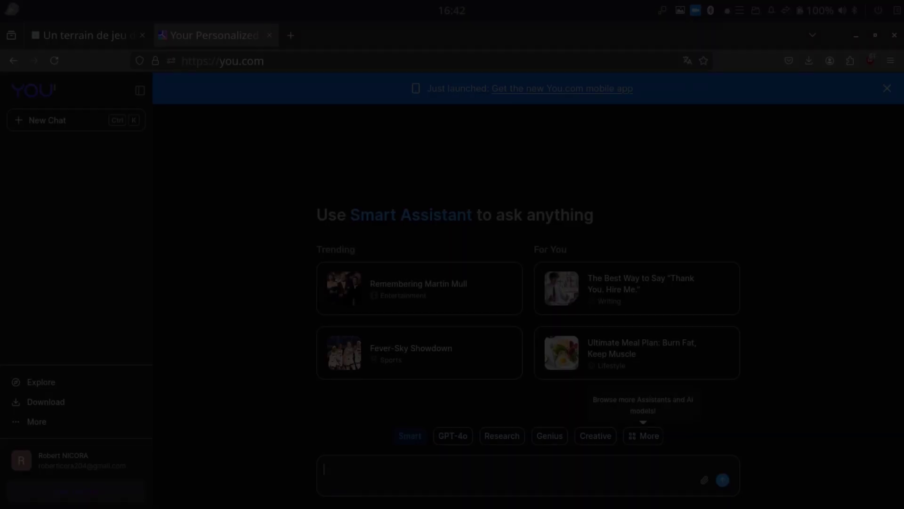
Enter a clown-painting prompt, switch to Genius mode, and ask the suggested file-upload question.
{"action": "type", "text": "an you paint "}
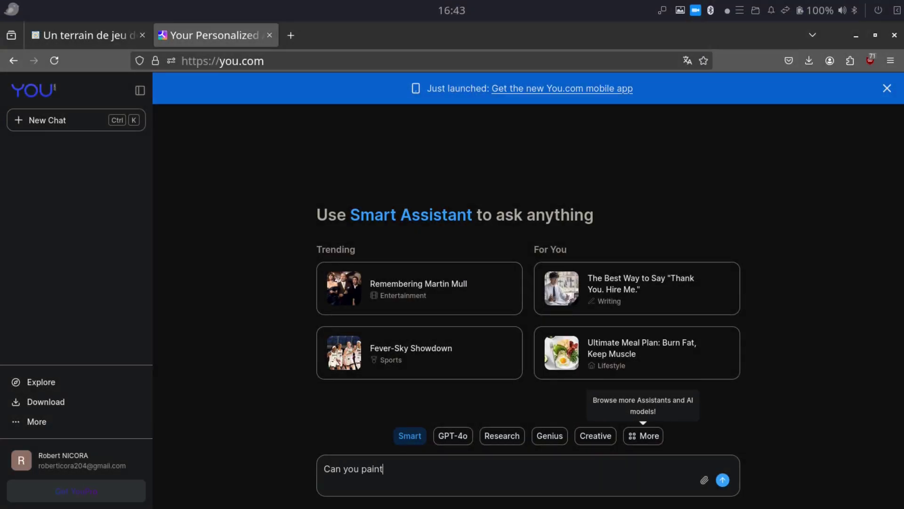
{"action": "type", "text": "me "}
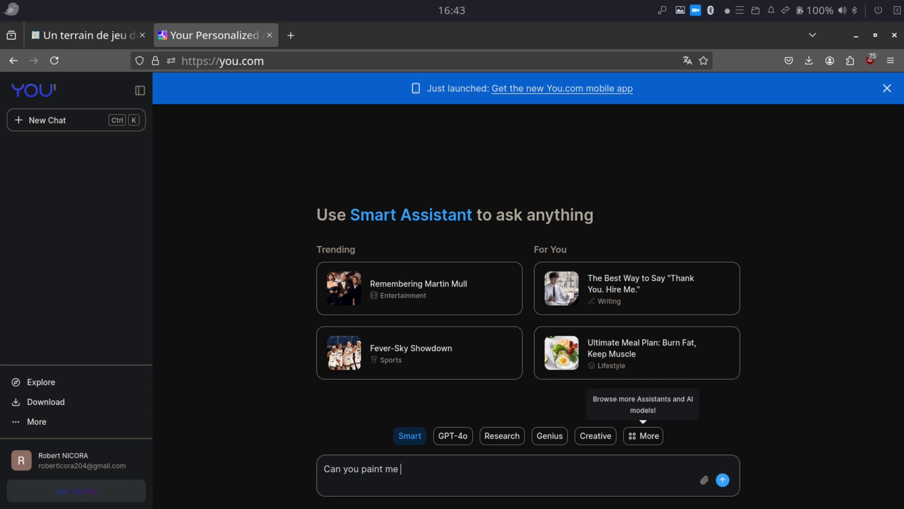
{"action": "type", "text": "a cl"}
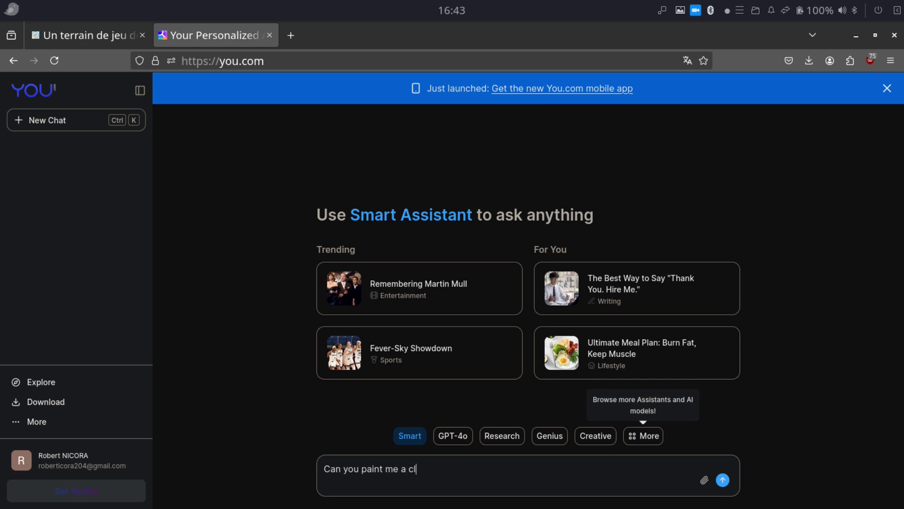
{"action": "type", "text": "own ?"}
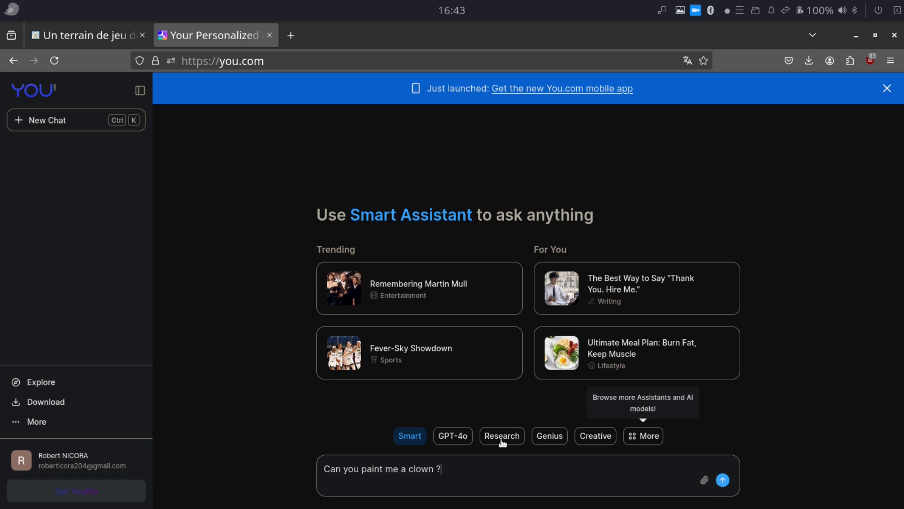
{"action": "left_click", "coordinate": [502, 436]}
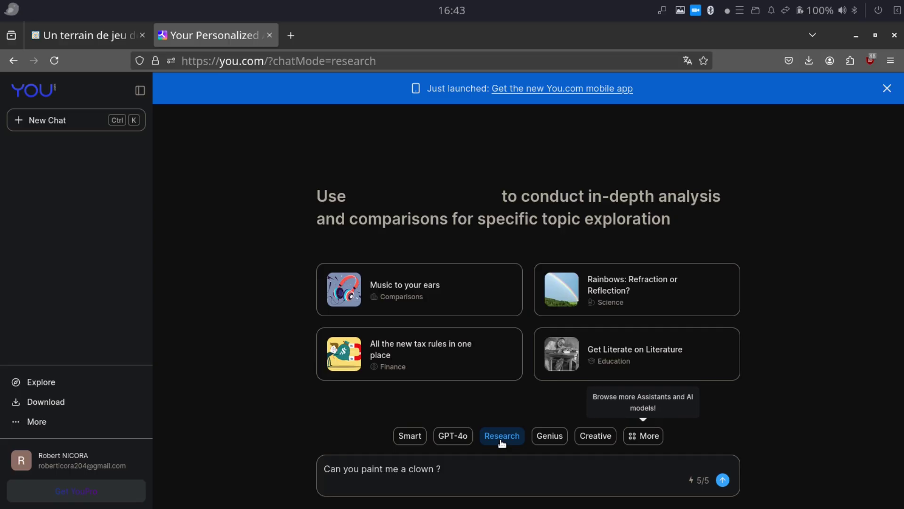
{"action": "left_click", "coordinate": [552, 437]}
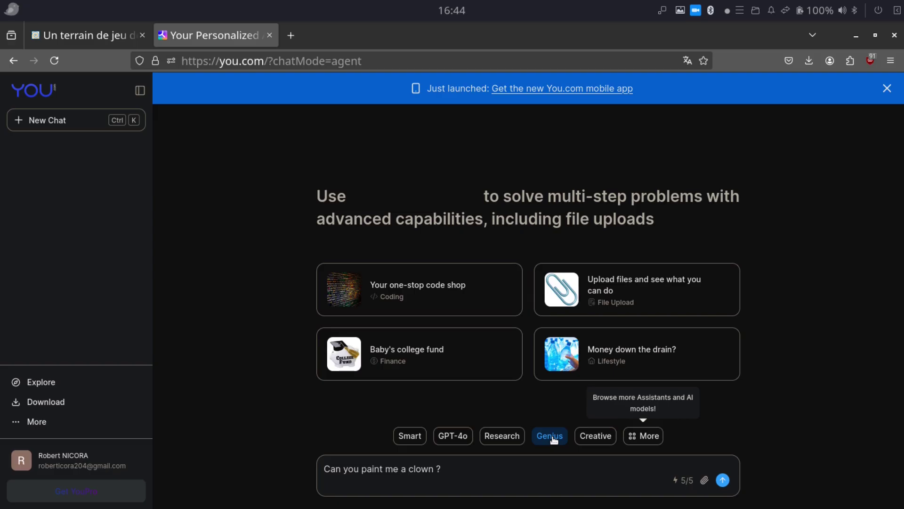
{"action": "left_click", "coordinate": [568, 290]}
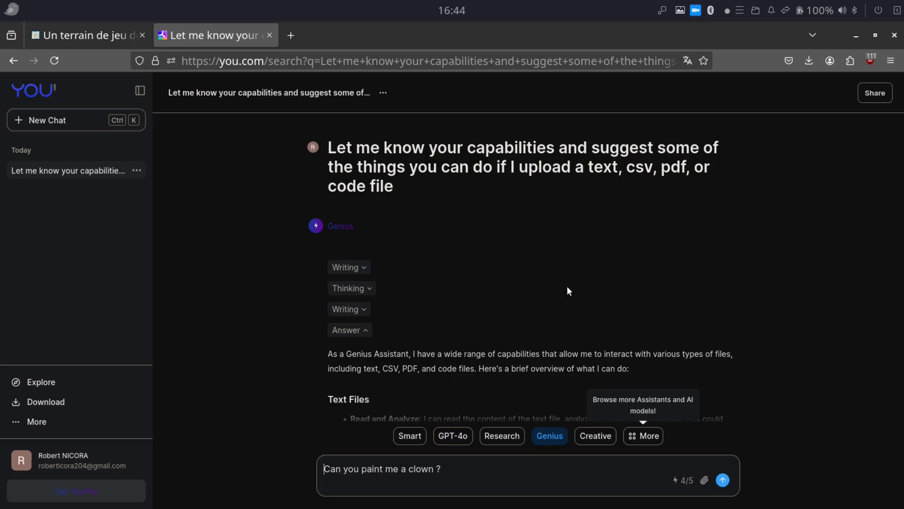
Start a new custom You.com assistant, then open perplexity.ai from the search results.
{"action": "left_click", "coordinate": [639, 435]}
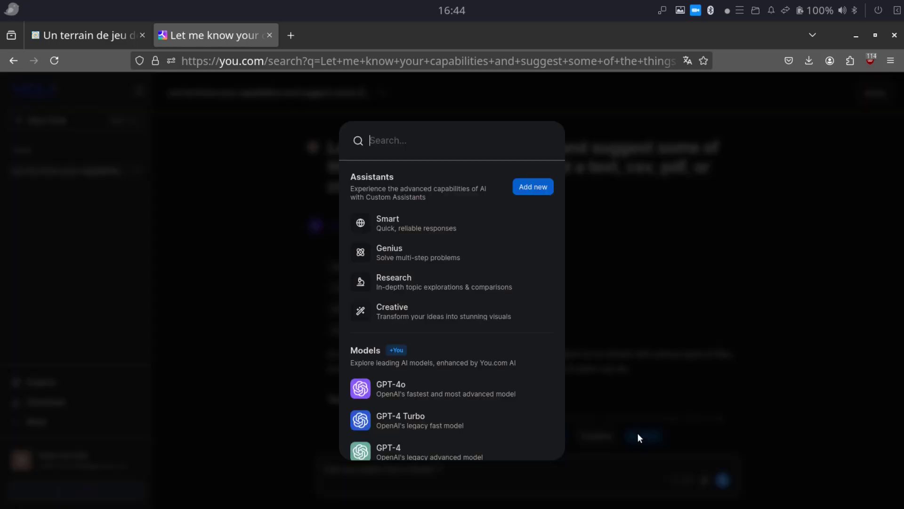
{"action": "left_click", "coordinate": [537, 188]}
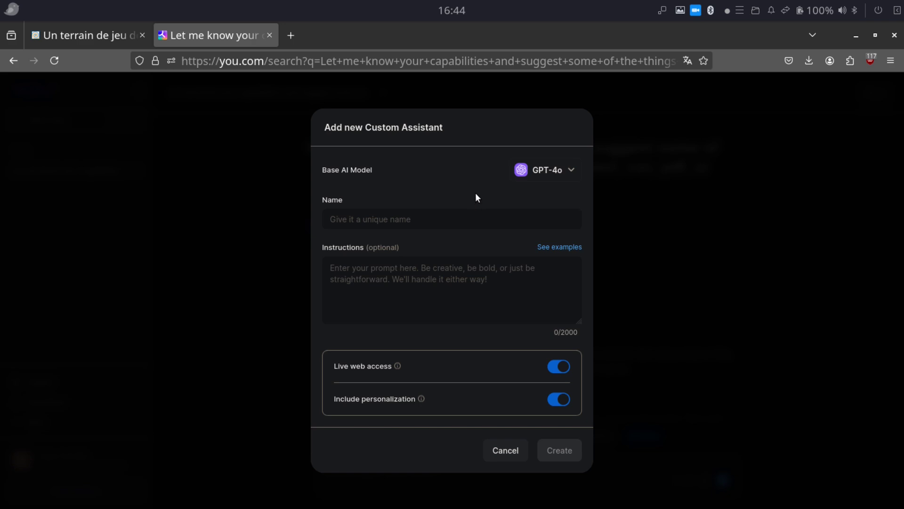
{"action": "key", "text": "Tab"}
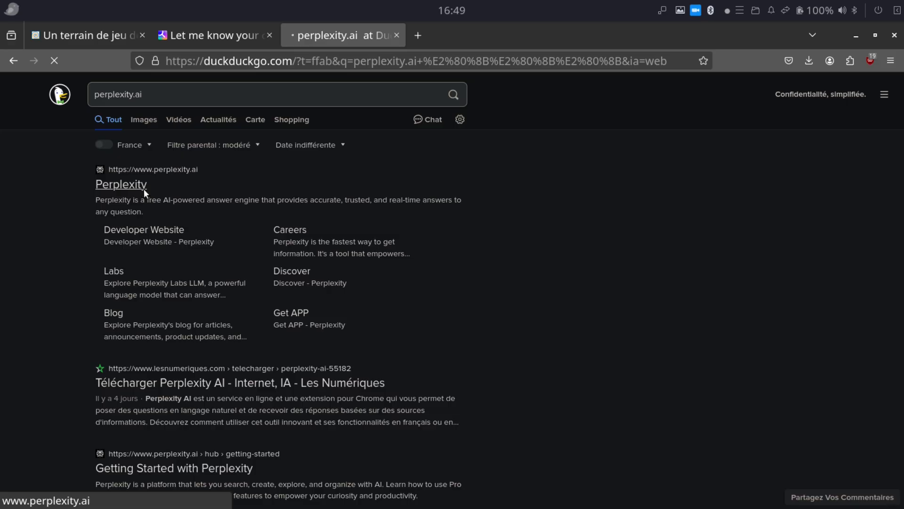
{"action": "left_click", "coordinate": [144, 189]}
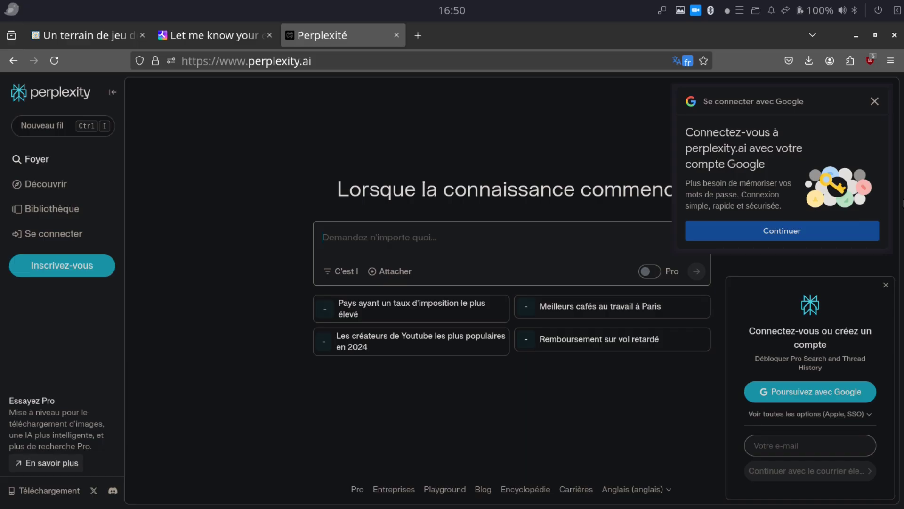
Ask Perplexity 'Quelle est la meilleure distribution Linux?' and translate the page into French.
{"action": "type", "text": "Quelle est "}
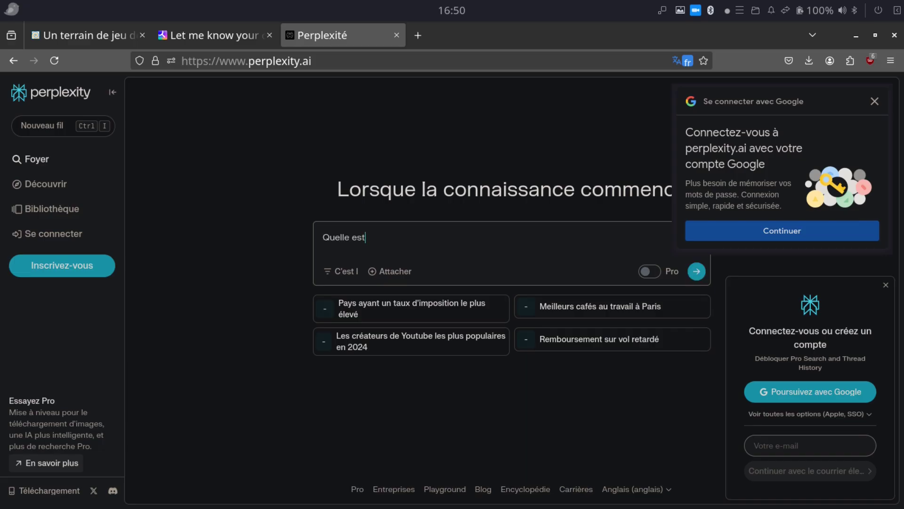
{"action": "type", "text": "la meilleure distribution Linux?"}
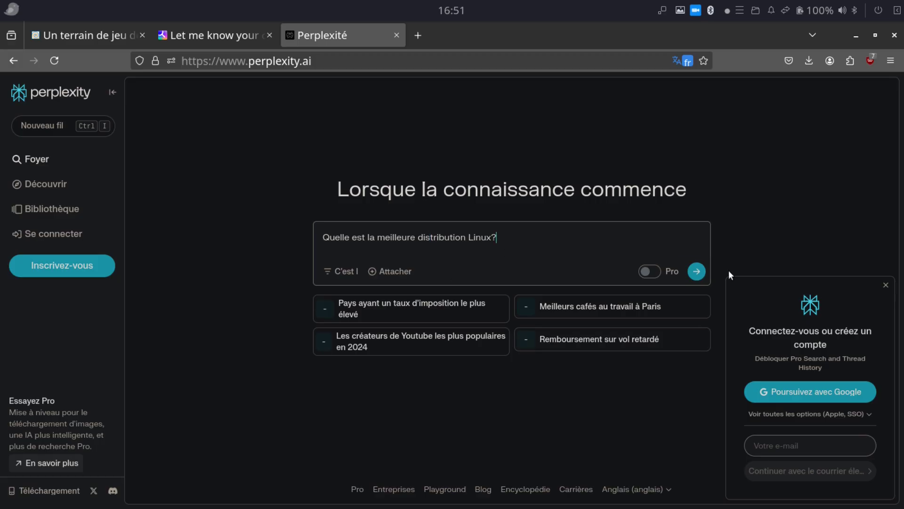
{"action": "left_click", "coordinate": [697, 272]}
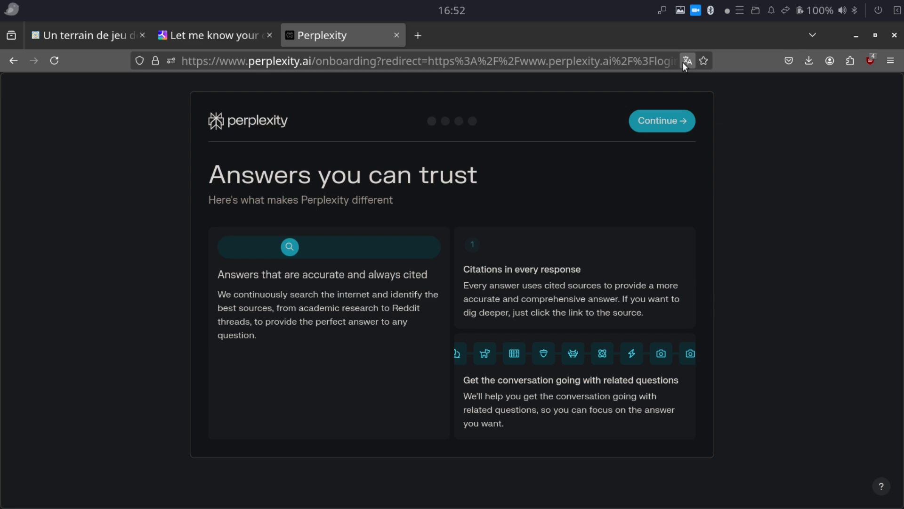
{"action": "left_click", "coordinate": [687, 61]}
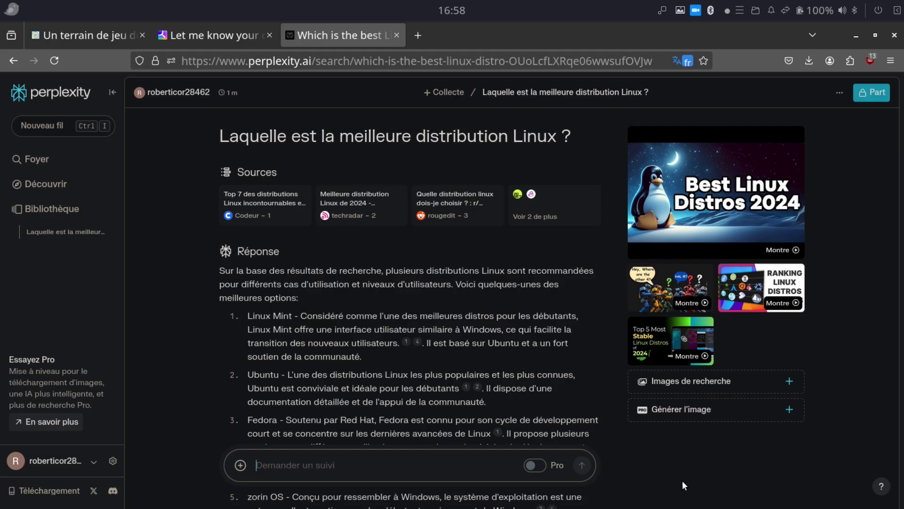
Read through the seven-distribution answer, then return to the Perplexity home page.
{"action": "scroll", "coordinate": [669, 465], "scroll_direction": "down", "scroll_amount": 2}
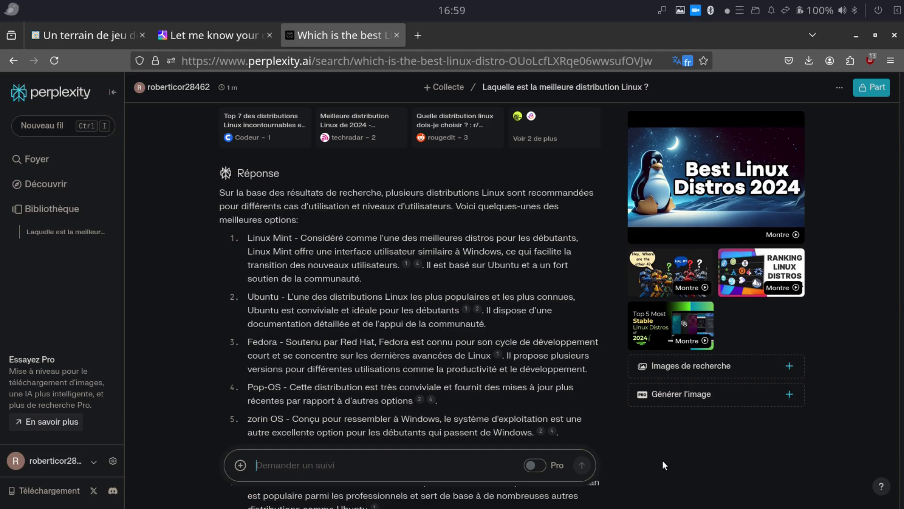
{"action": "scroll", "coordinate": [662, 465], "scroll_direction": "down", "scroll_amount": 4}
{"action": "scroll", "coordinate": [662, 465], "scroll_direction": "up", "scroll_amount": 2}
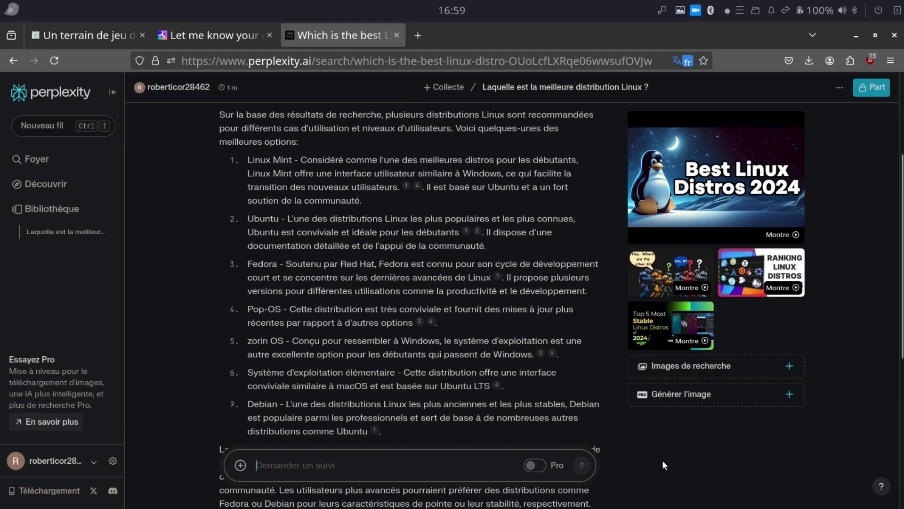
{"action": "scroll", "coordinate": [662, 460], "scroll_direction": "down", "scroll_amount": 2}
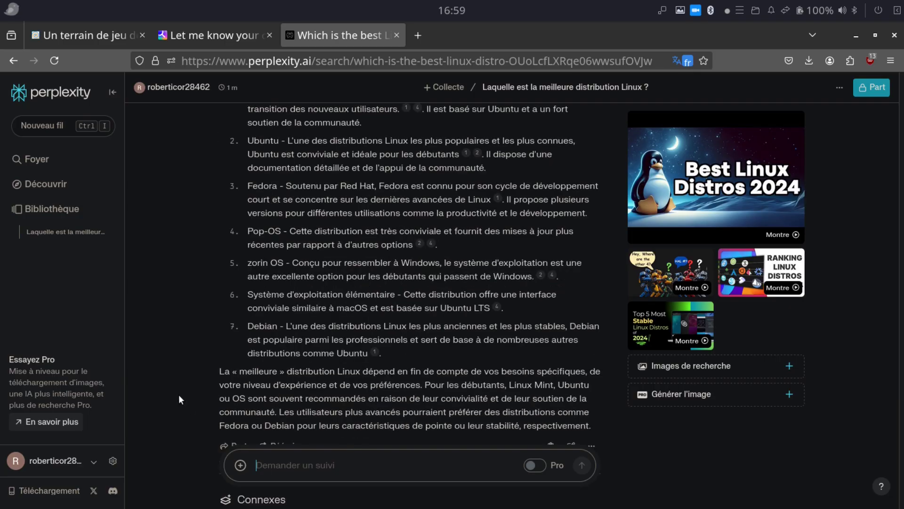
{"action": "scroll", "coordinate": [176, 423], "scroll_direction": "down", "scroll_amount": 4}
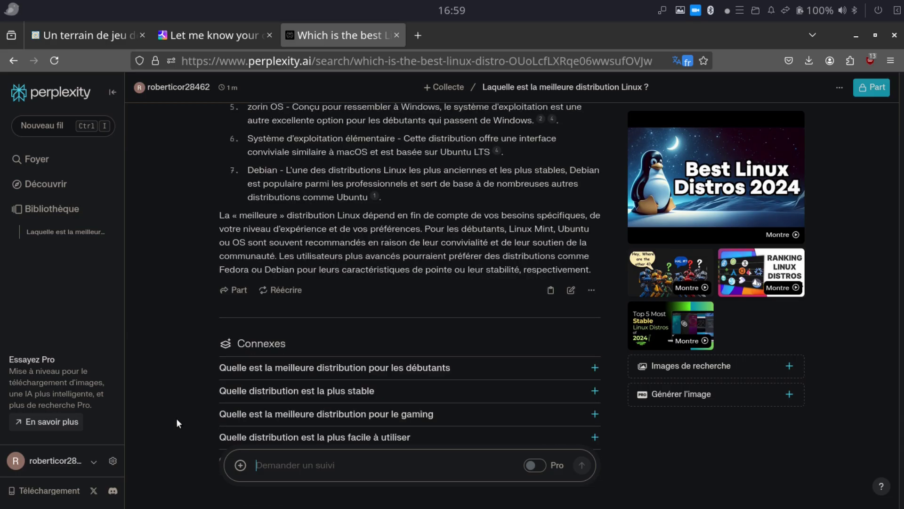
{"action": "scroll", "coordinate": [177, 423], "scroll_direction": "up", "scroll_amount": 6}
{"action": "scroll", "coordinate": [176, 423], "scroll_direction": "up", "scroll_amount": 3}
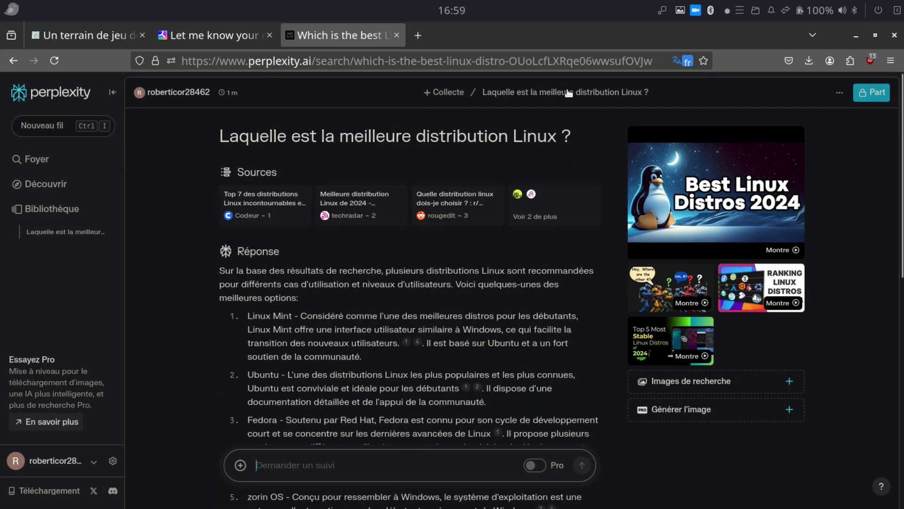
{"action": "left_click", "coordinate": [36, 163]}
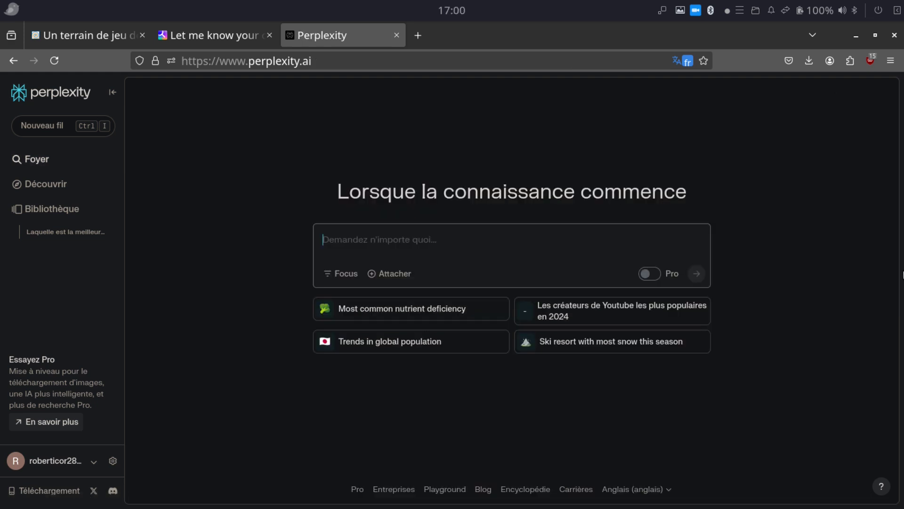
Ask Perplexity a 'Qui est …?' question about a person and read the answer.
{"action": "type", "text": "Qui est Robert NICORA?"}
{"action": "left_click", "coordinate": [698, 273]}
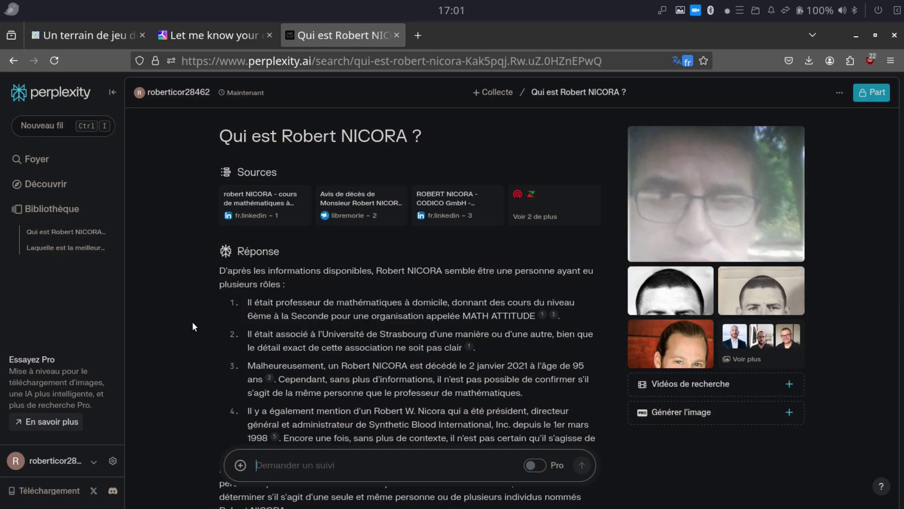
{"action": "scroll", "coordinate": [193, 321], "scroll_direction": "down", "scroll_amount": 2}
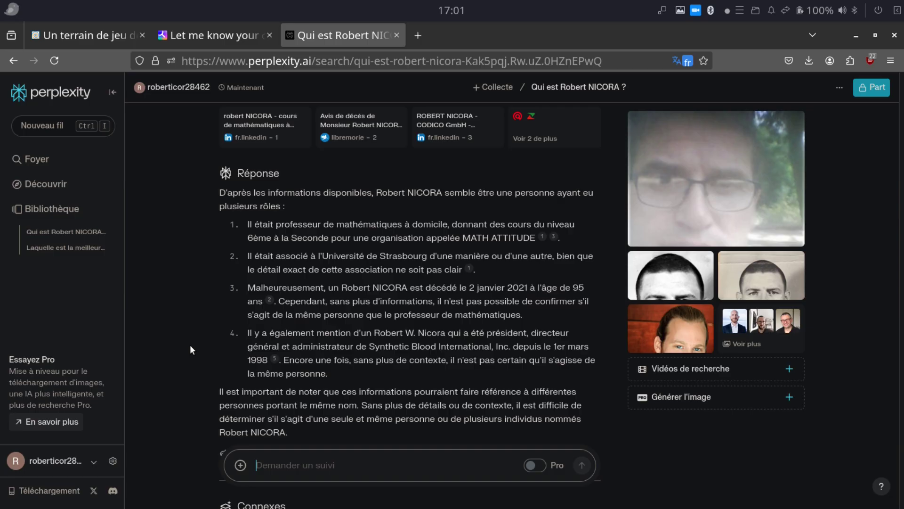
{"action": "scroll", "coordinate": [191, 345], "scroll_direction": "down", "scroll_amount": 5}
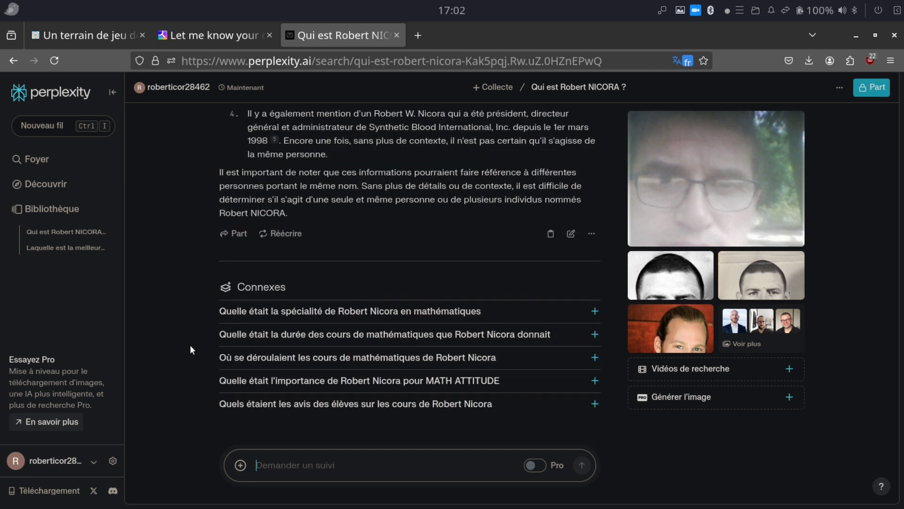
Open the related MATH ATTITUDE follow-up and read its five-point answer.
{"action": "left_click", "coordinate": [596, 382]}
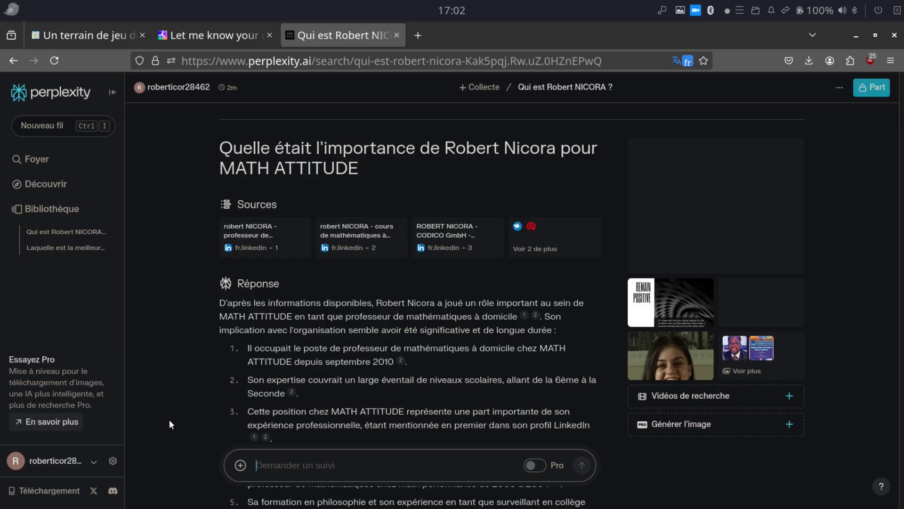
{"action": "scroll", "coordinate": [170, 423], "scroll_direction": "down", "scroll_amount": 2}
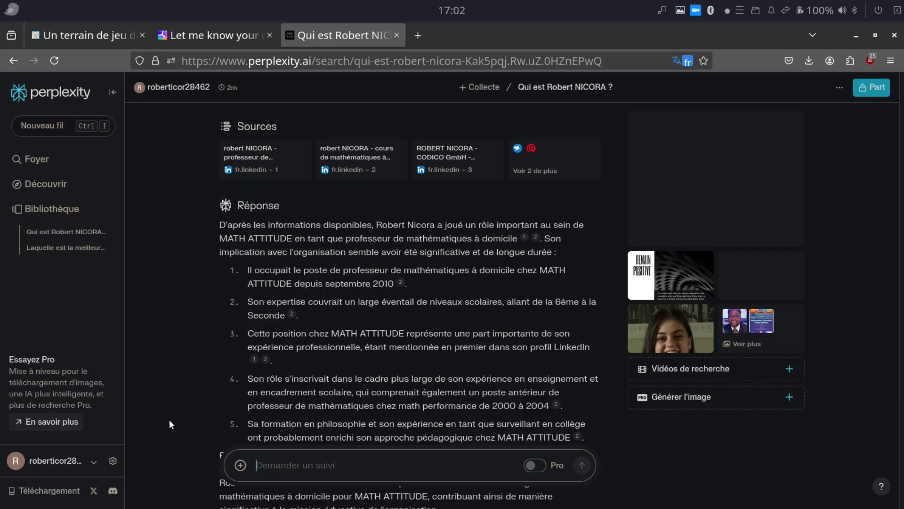
{"action": "scroll", "coordinate": [169, 424], "scroll_direction": "down", "scroll_amount": 4}
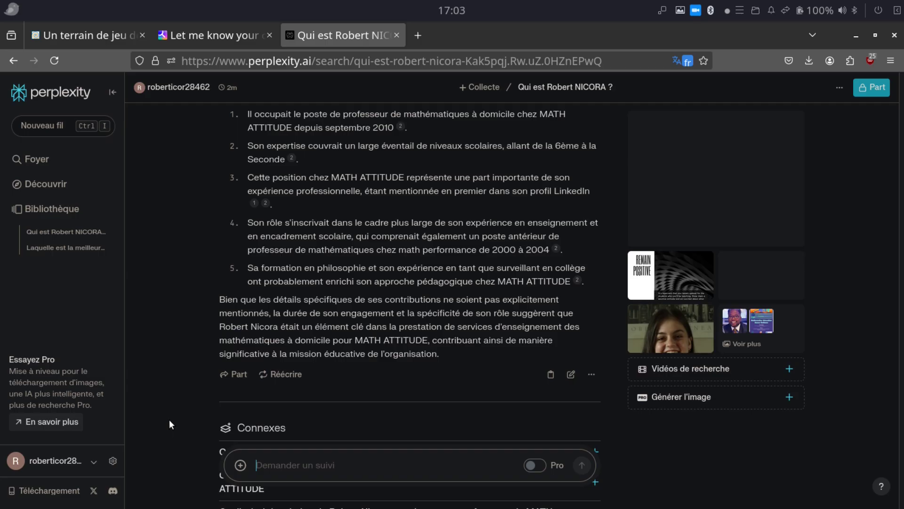
From the home page, ask what the person's videos cover and zoom the answer to 120%.
{"action": "left_click", "coordinate": [30, 160]}
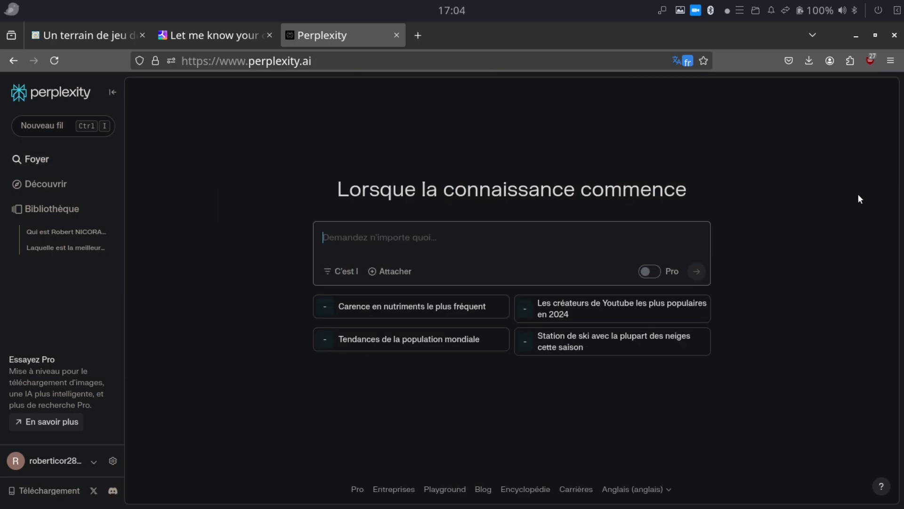
{"action": "type", "text": "Sur quel sujet porte les vidéos de Robert NICORA ?"}
{"action": "left_click", "coordinate": [702, 271]}
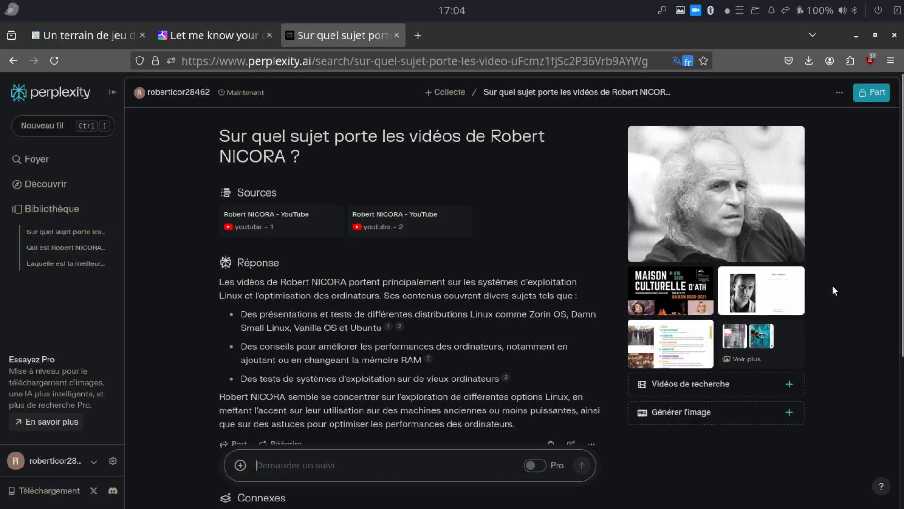
{"action": "key", "text": "ctrl+plus"}
{"action": "key", "text": "ctrl+plus"}
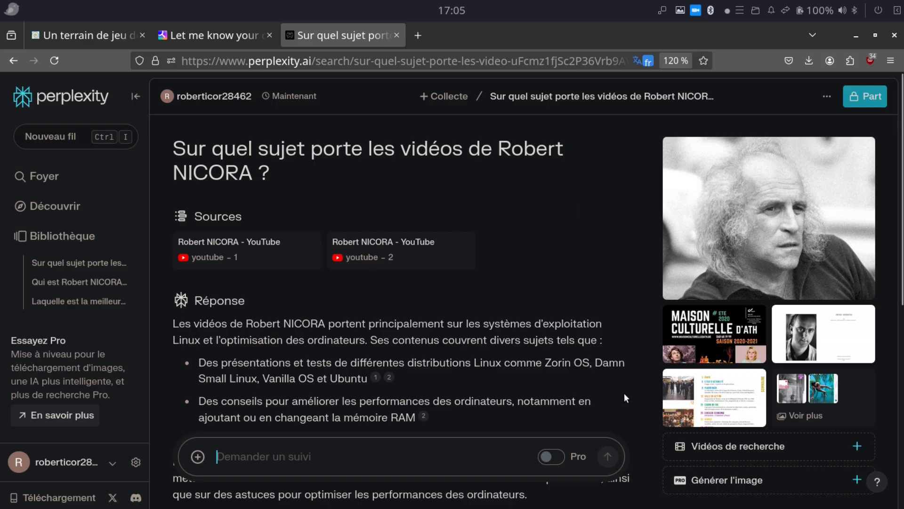
{"action": "scroll", "coordinate": [634, 395], "scroll_direction": "down", "scroll_amount": 2}
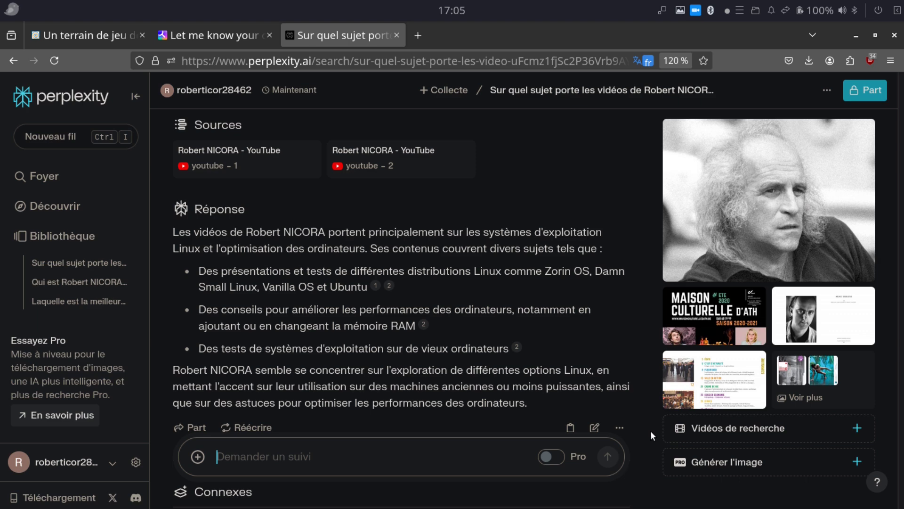
{"action": "scroll", "coordinate": [650, 464], "scroll_direction": "down", "scroll_amount": 5}
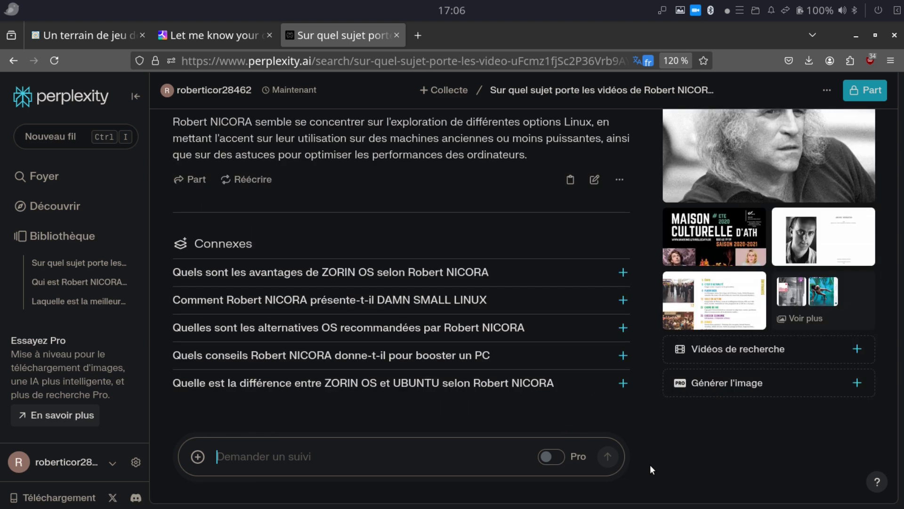
Open the Zorin OS advantages follow-up, zoom to 140%, and read its seven points.
{"action": "left_click", "coordinate": [446, 272]}
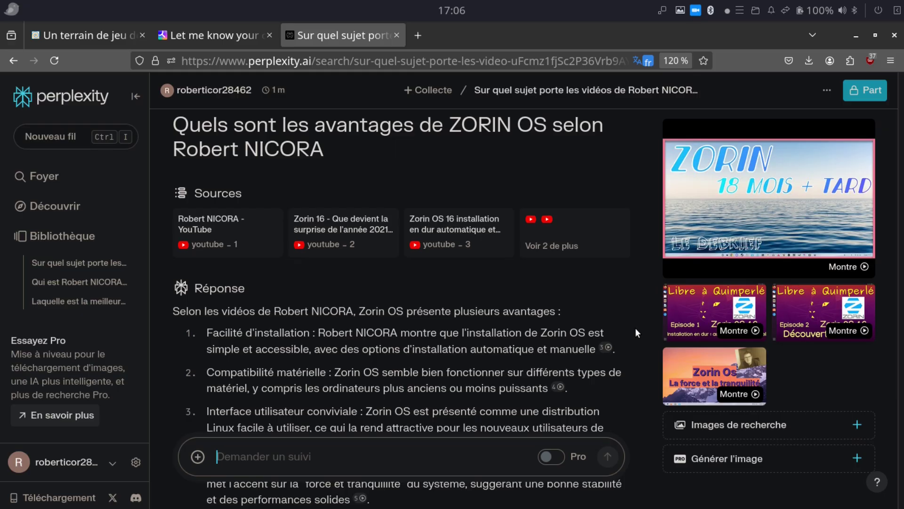
{"action": "scroll", "coordinate": [635, 329], "scroll_direction": "down", "scroll_amount": 2}
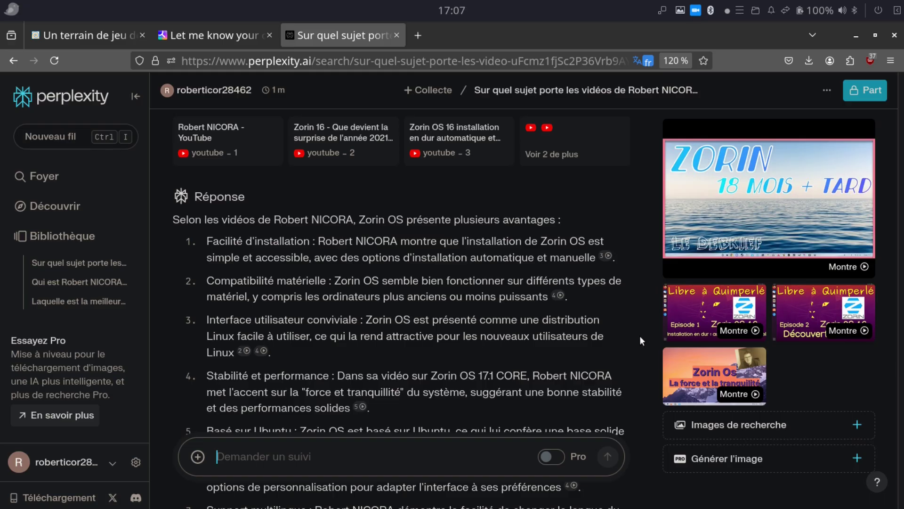
{"action": "scroll", "coordinate": [639, 339], "scroll_direction": "down", "scroll_amount": 4}
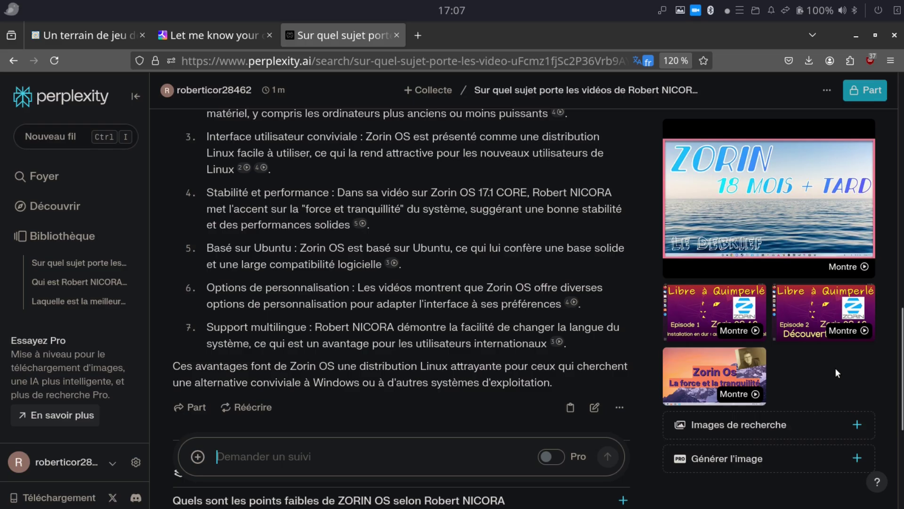
{"action": "key", "text": "ctrl+plus"}
{"action": "key", "text": "ctrl+plus"}
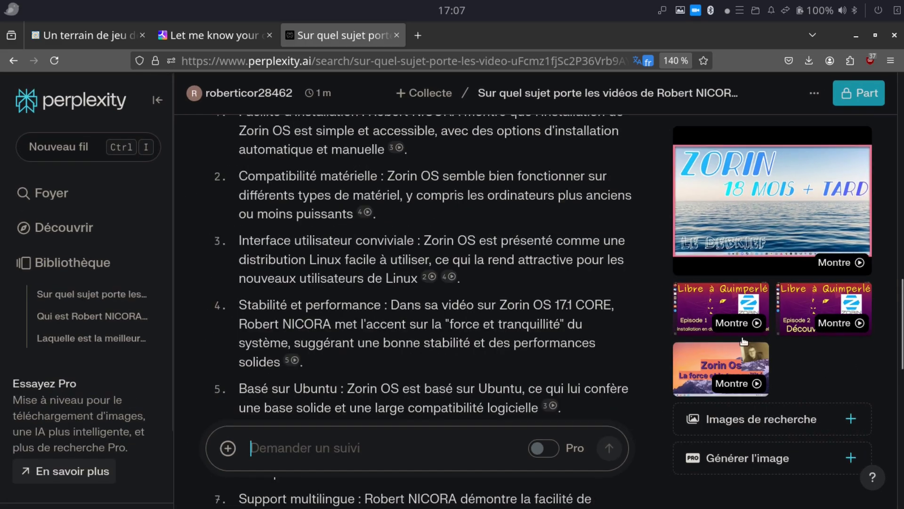
{"action": "scroll", "coordinate": [638, 214], "scroll_direction": "up", "scroll_amount": 2}
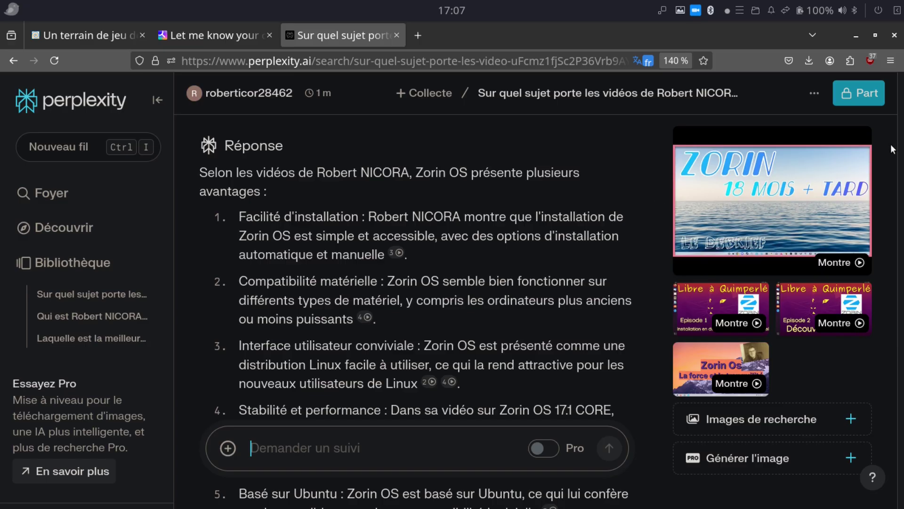
{"action": "scroll", "coordinate": [873, 243], "scroll_direction": "down", "scroll_amount": 5}
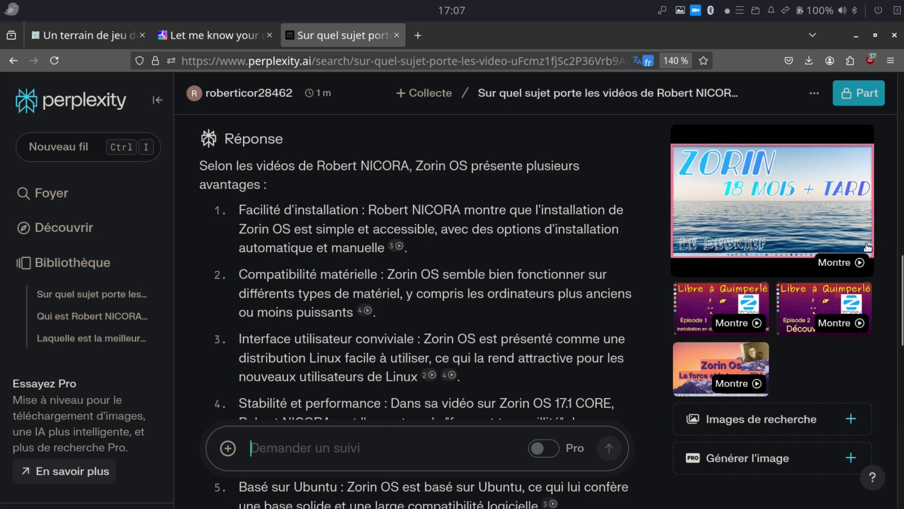
{"action": "scroll", "coordinate": [872, 243], "scroll_direction": "down", "scroll_amount": 5}
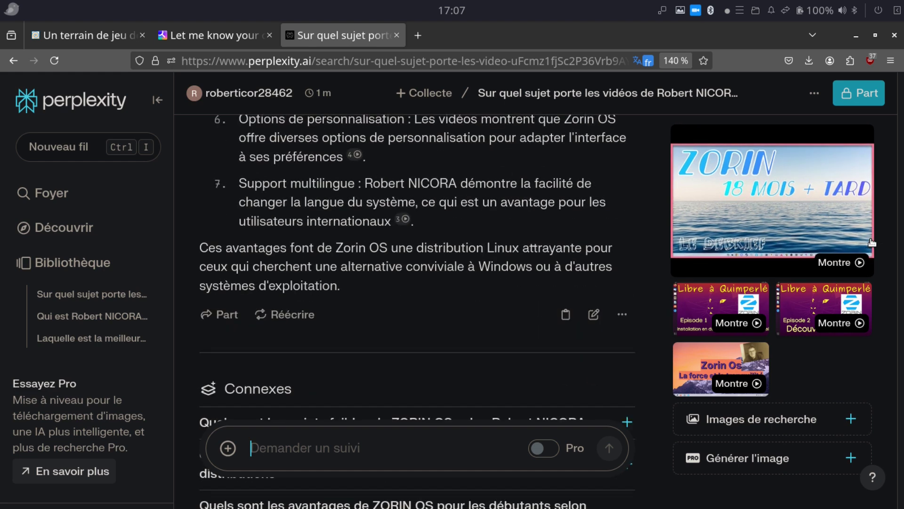
{"action": "scroll", "coordinate": [872, 243], "scroll_direction": "down", "scroll_amount": 5}
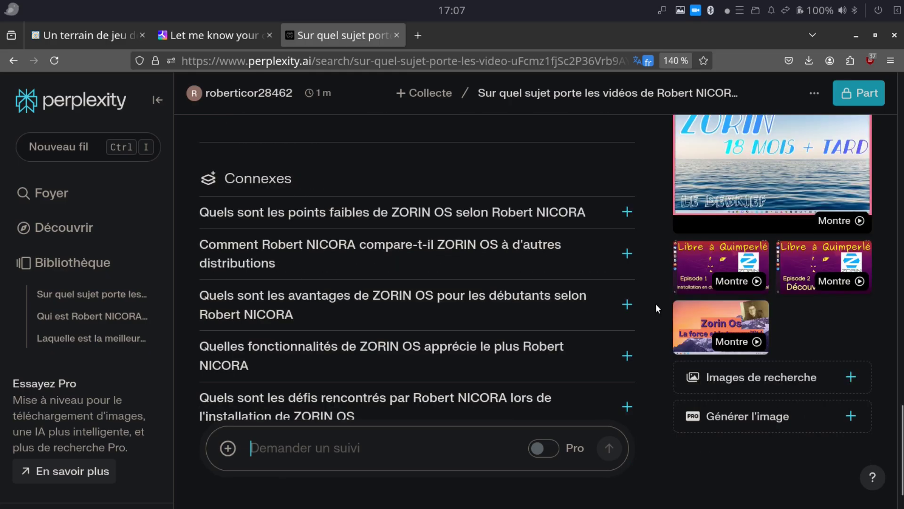
{"action": "scroll", "coordinate": [649, 245], "scroll_direction": "down", "scroll_amount": 2}
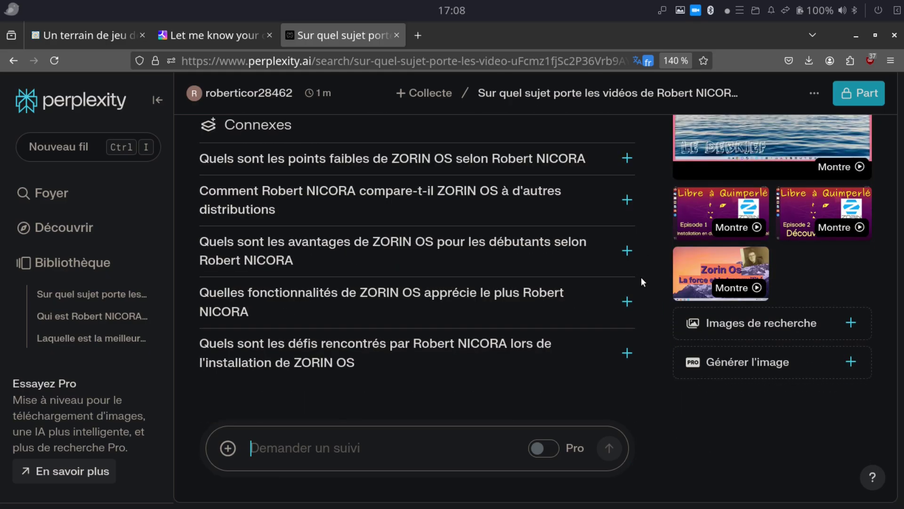
Ask the Zorin OS installation-challenges follow-up and read about partitions, swap and free space.
{"action": "left_click", "coordinate": [627, 354]}
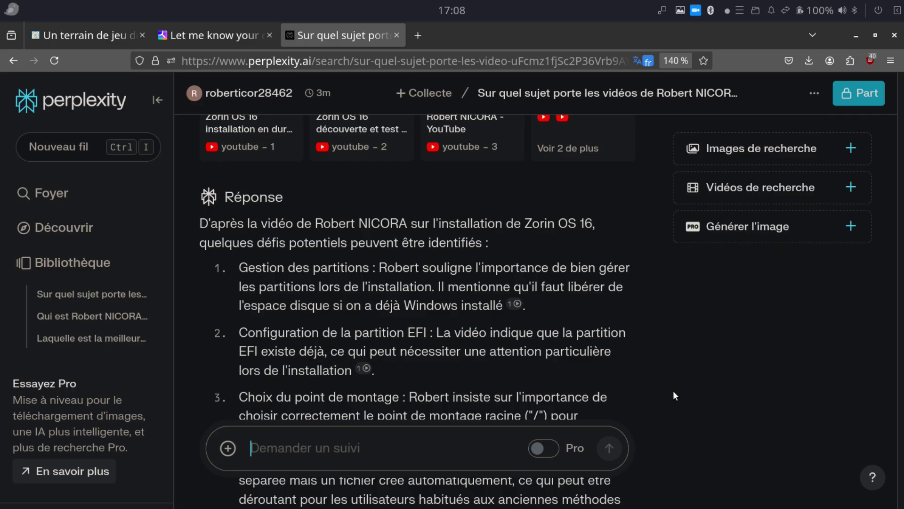
{"action": "scroll", "coordinate": [673, 393], "scroll_direction": "down", "scroll_amount": 2}
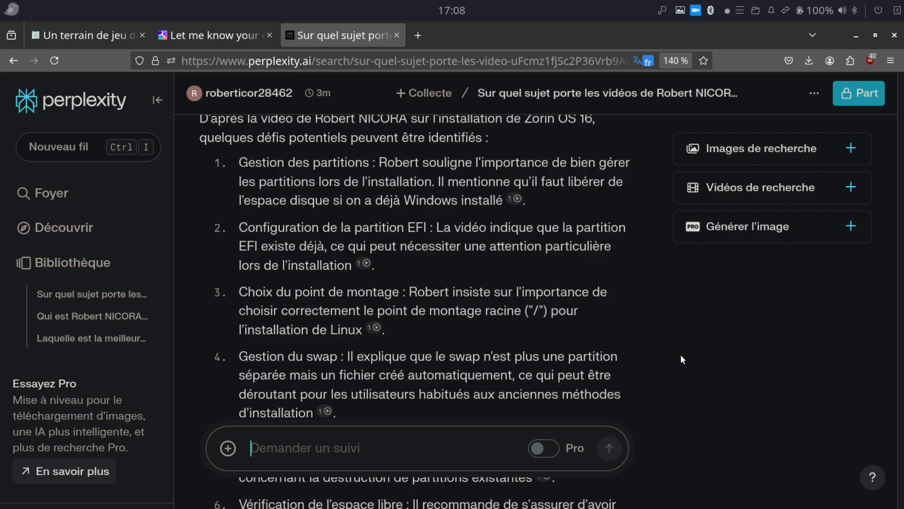
{"action": "scroll", "coordinate": [681, 357], "scroll_direction": "down", "scroll_amount": 2}
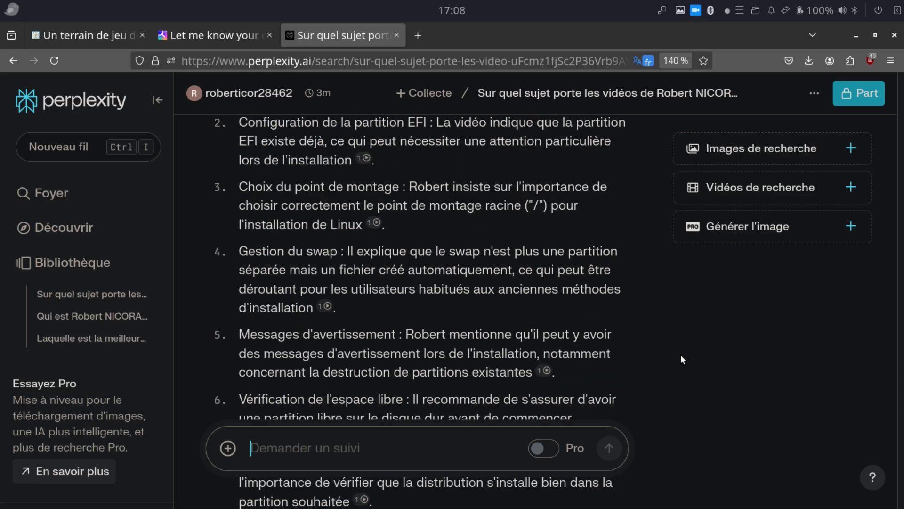
{"action": "scroll", "coordinate": [681, 359], "scroll_direction": "down", "scroll_amount": 2}
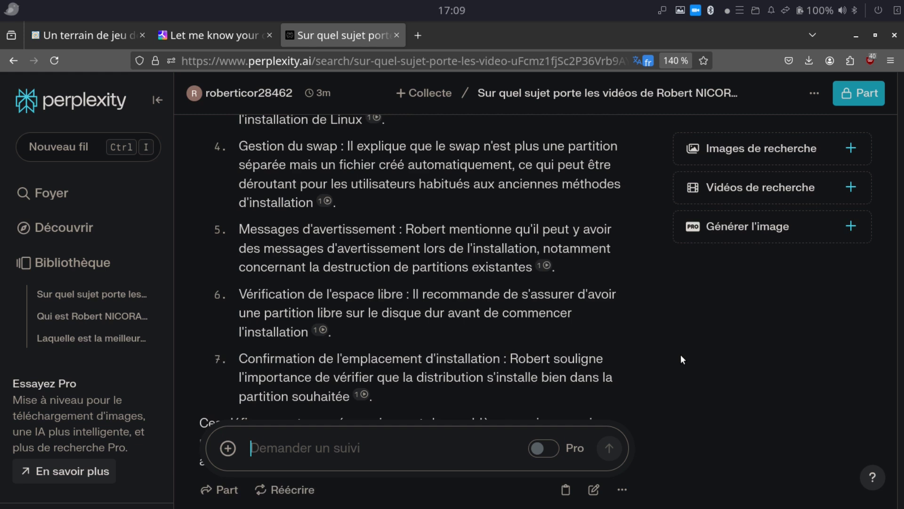
{"action": "scroll", "coordinate": [681, 358], "scroll_direction": "down", "scroll_amount": 2}
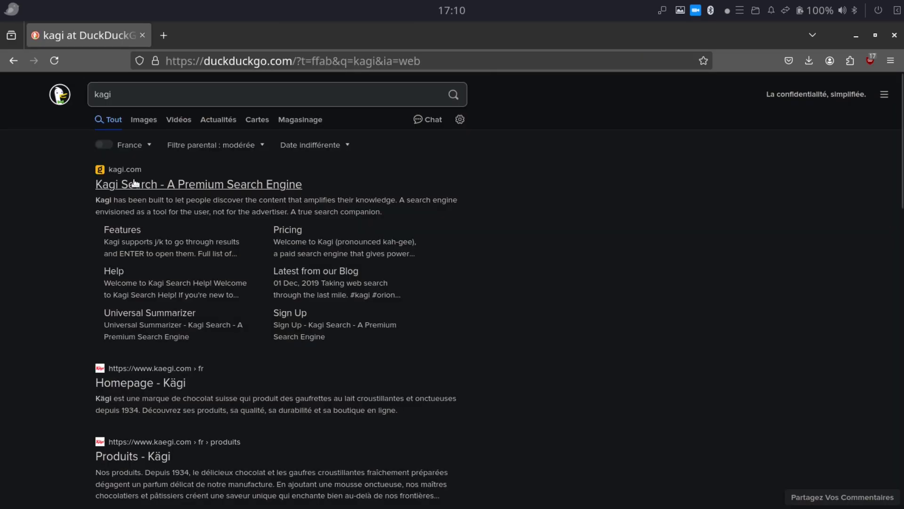
Open Kagi Search from the DuckDuckGo results and start logging in.
{"action": "left_click", "coordinate": [137, 183]}
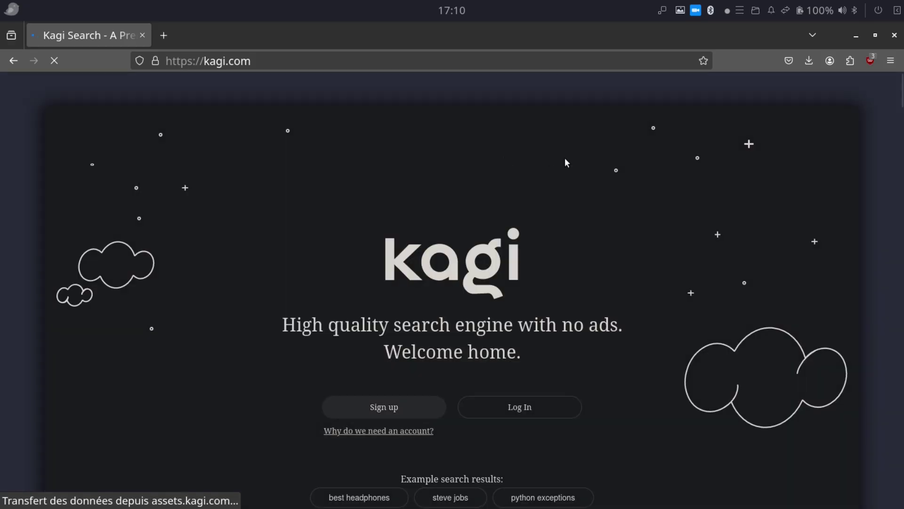
{"action": "left_click", "coordinate": [525, 408]}
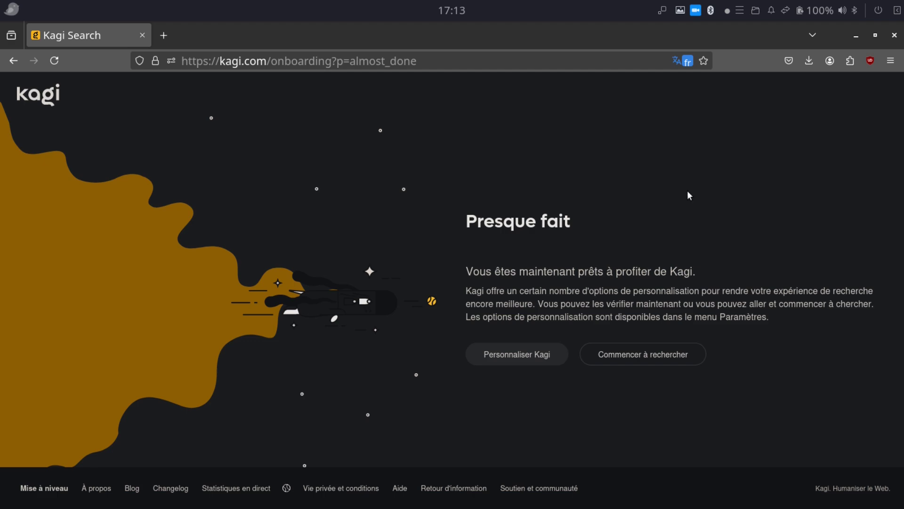
Skip personalisation, search Kagi for who the person is, and zoom the results to 150%.
{"action": "left_click", "coordinate": [695, 355]}
{"action": "type", "text": "Qui est "}
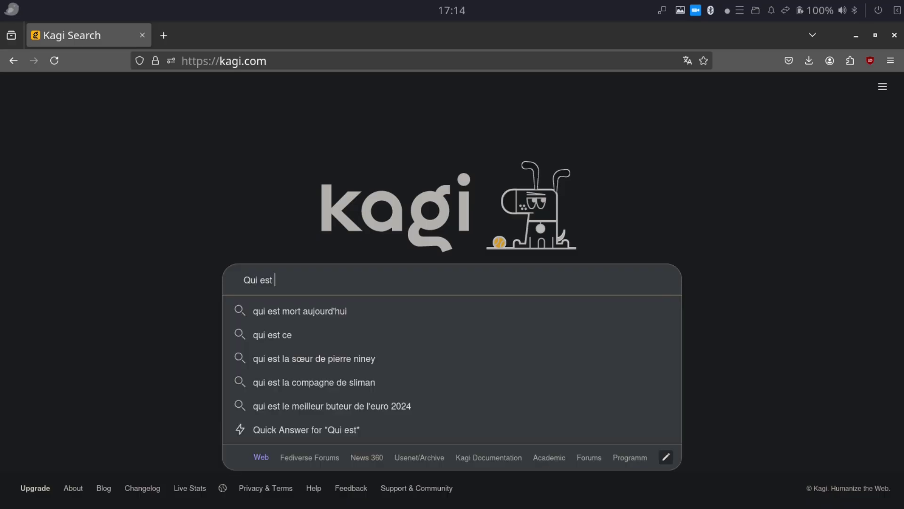
{"action": "type", "text": "Robert NICORA?"}
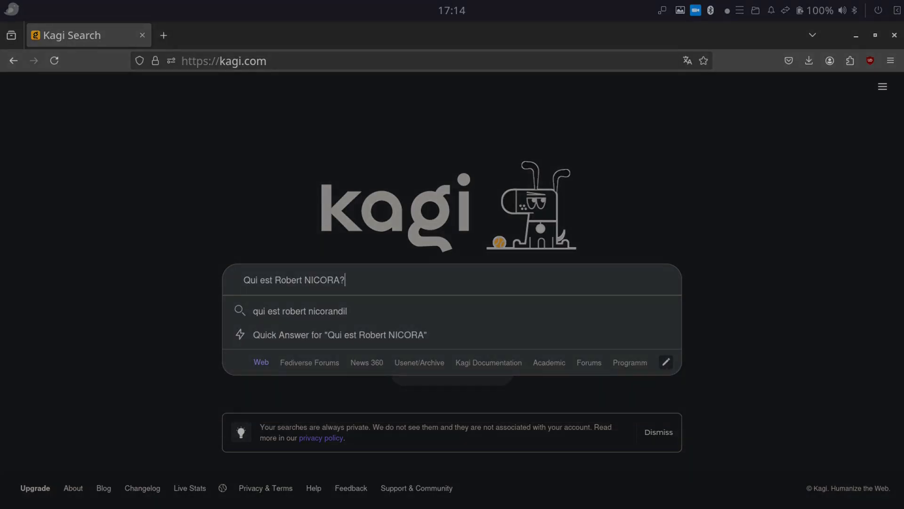
{"action": "key", "text": "Return"}
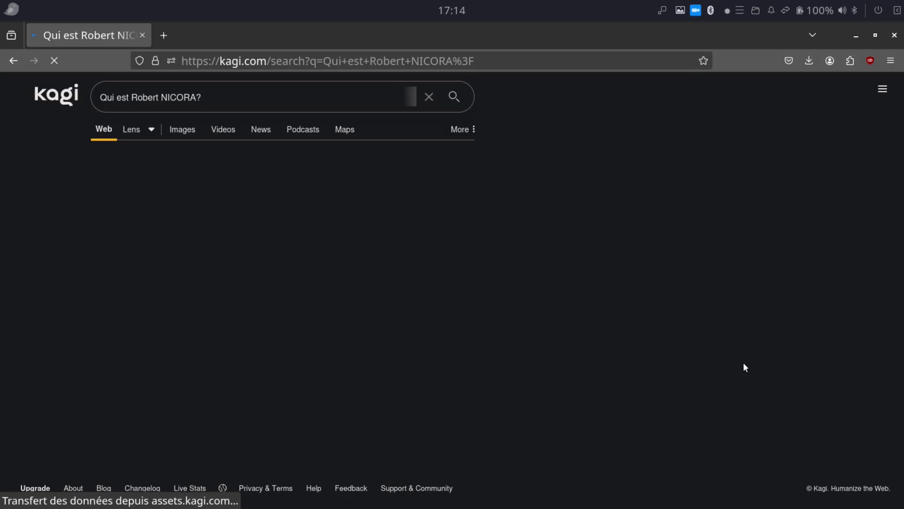
{"action": "key", "text": "ctrl+plus"}
{"action": "key", "text": "ctrl+plus"}
{"action": "key", "text": "ctrl+plus"}
{"action": "key", "text": "ctrl+plus"}
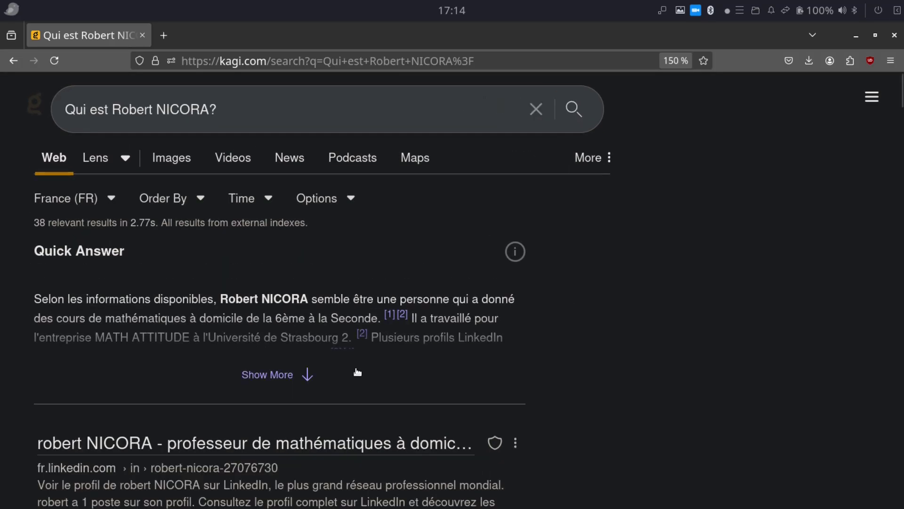
Expand the Quick Answer to its full paragraph and read through the results.
{"action": "left_click", "coordinate": [307, 375]}
{"action": "scroll", "coordinate": [598, 325], "scroll_direction": "down", "scroll_amount": 3}
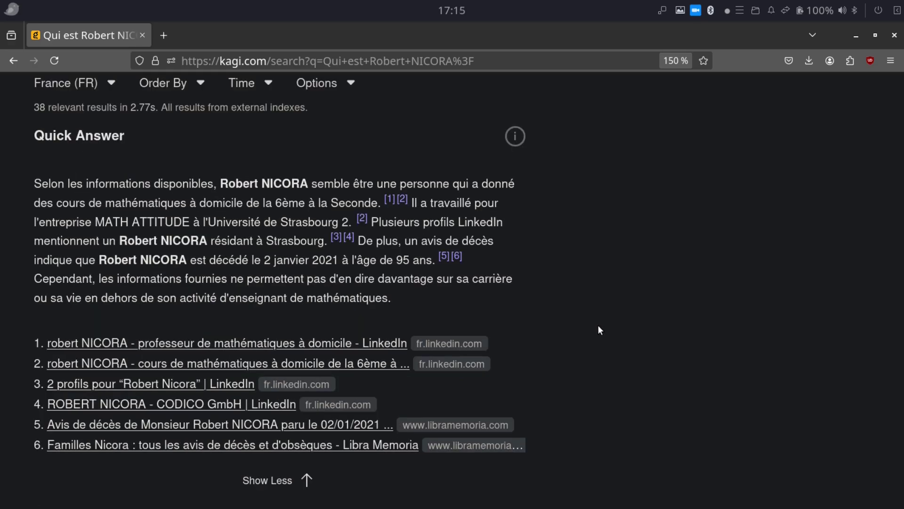
{"action": "scroll", "coordinate": [599, 330], "scroll_direction": "down", "scroll_amount": 7}
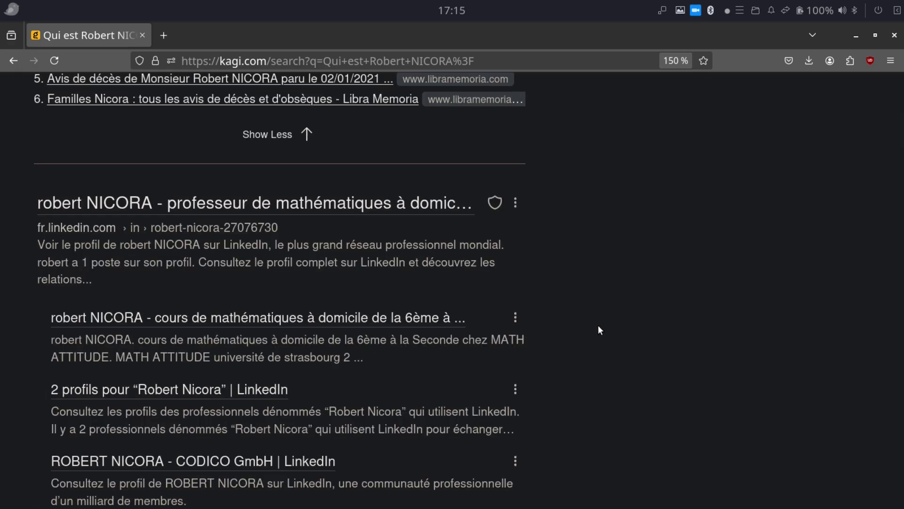
{"action": "scroll", "coordinate": [600, 329], "scroll_direction": "down", "scroll_amount": 3}
{"action": "scroll", "coordinate": [598, 330], "scroll_direction": "down", "scroll_amount": 3}
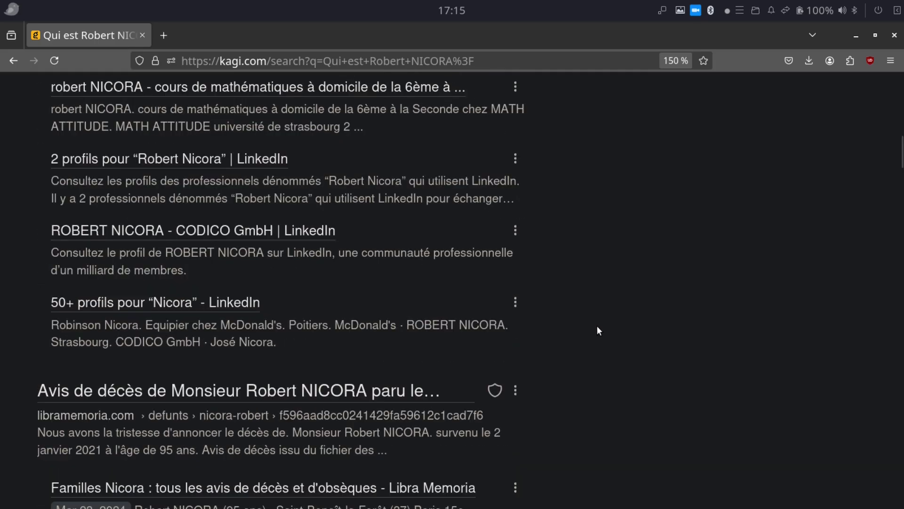
{"action": "scroll", "coordinate": [597, 326], "scroll_direction": "down", "scroll_amount": 9}
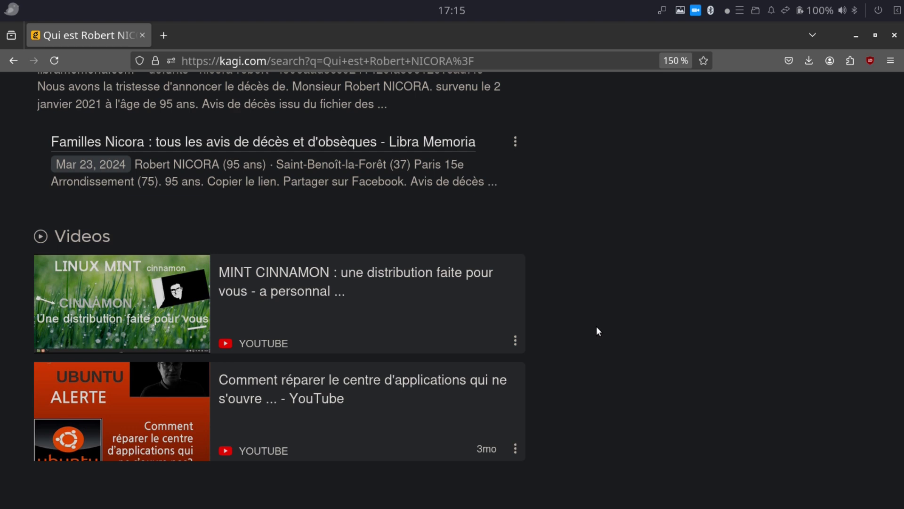
{"action": "scroll", "coordinate": [596, 327], "scroll_direction": "down", "scroll_amount": 3}
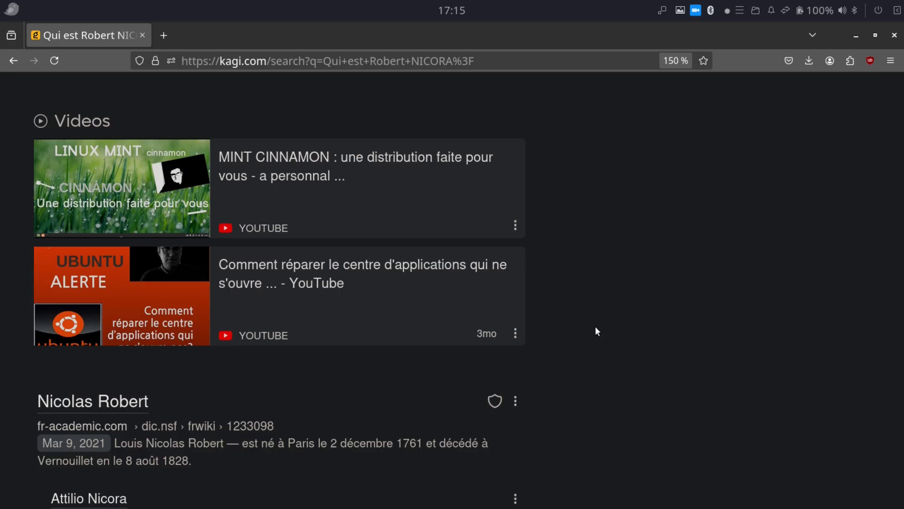
{"action": "scroll", "coordinate": [596, 329], "scroll_direction": "down", "scroll_amount": 10}
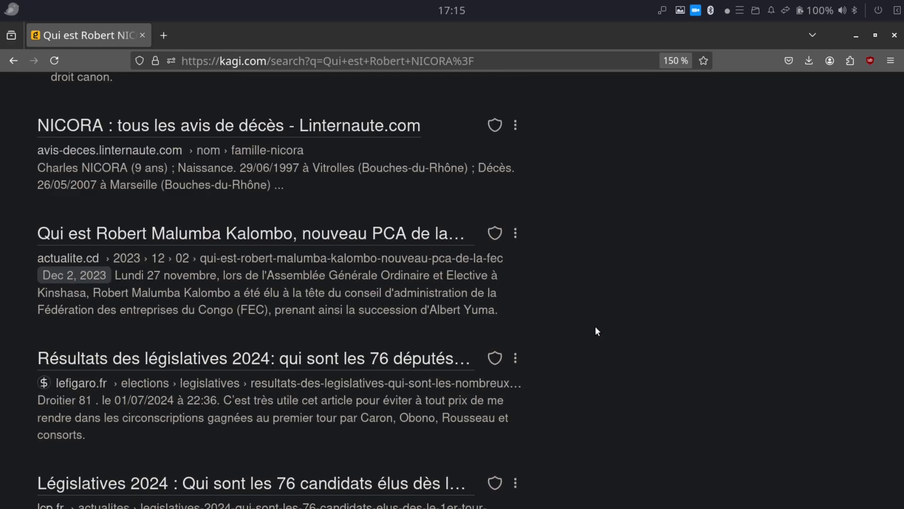
{"action": "scroll", "coordinate": [597, 331], "scroll_direction": "down", "scroll_amount": 5}
{"action": "scroll", "coordinate": [595, 325], "scroll_direction": "up", "scroll_amount": 16}
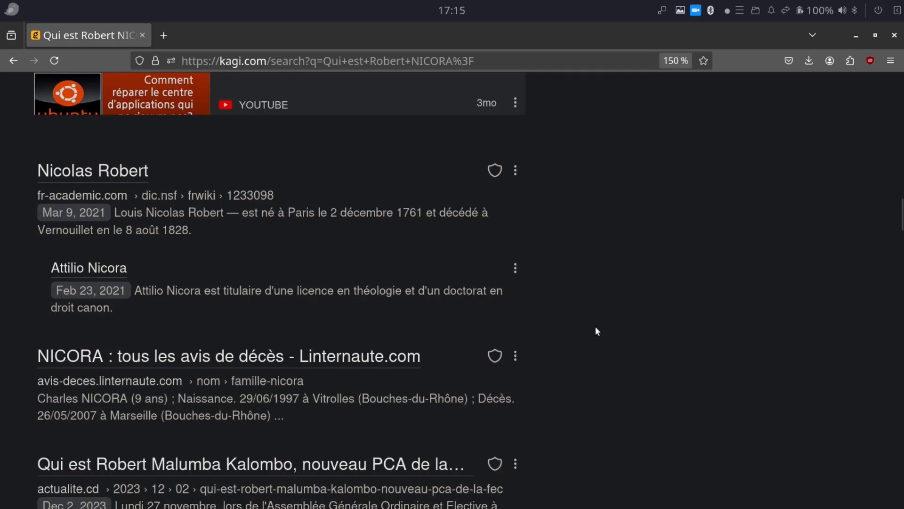
{"action": "scroll", "coordinate": [595, 326], "scroll_direction": "up", "scroll_amount": 10}
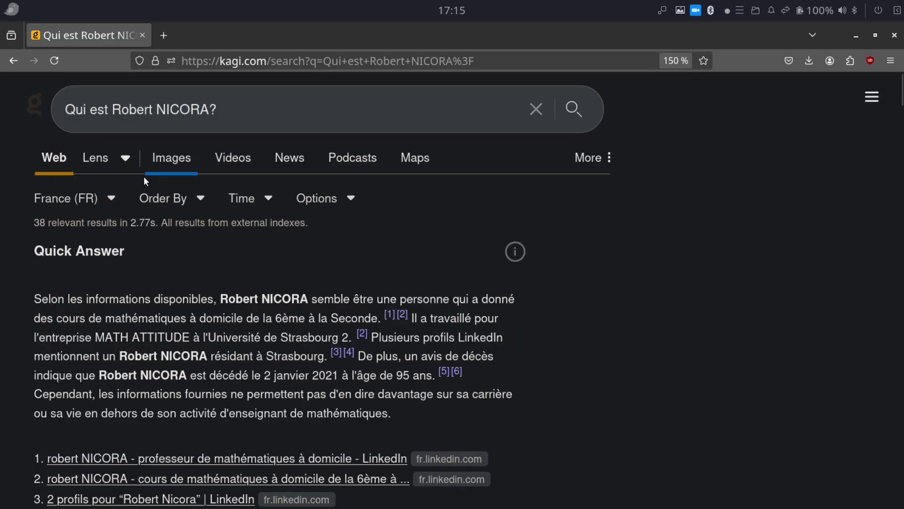
Switch Kagi to image results for the person query and scroll through the thumbnails.
{"action": "left_click", "coordinate": [164, 164]}
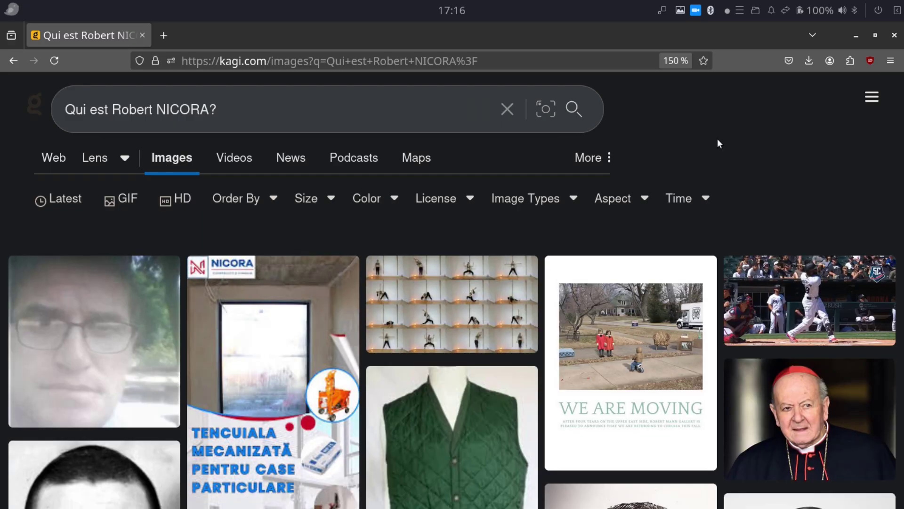
{"action": "scroll", "coordinate": [717, 138], "scroll_direction": "down", "scroll_amount": 3}
{"action": "scroll", "coordinate": [716, 139], "scroll_direction": "down", "scroll_amount": 3}
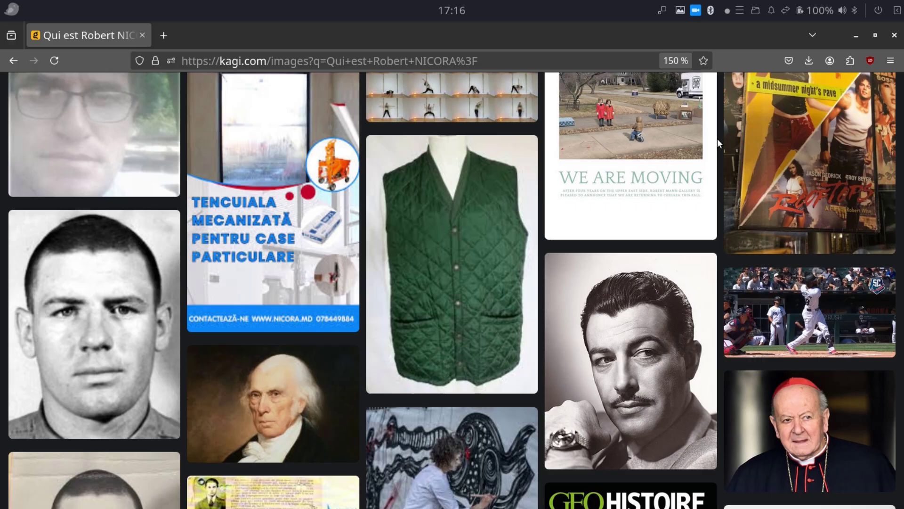
{"action": "scroll", "coordinate": [717, 138], "scroll_direction": "down", "scroll_amount": 2}
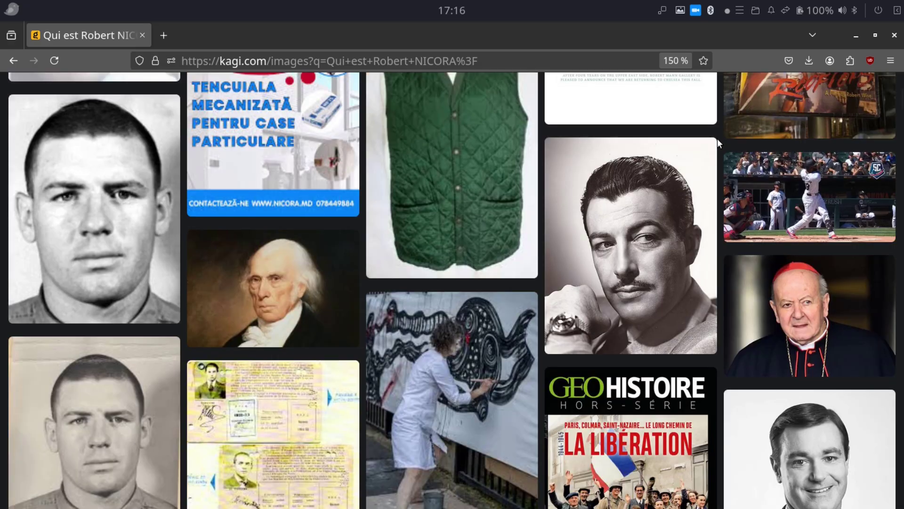
{"action": "scroll", "coordinate": [717, 138], "scroll_direction": "down", "scroll_amount": 2}
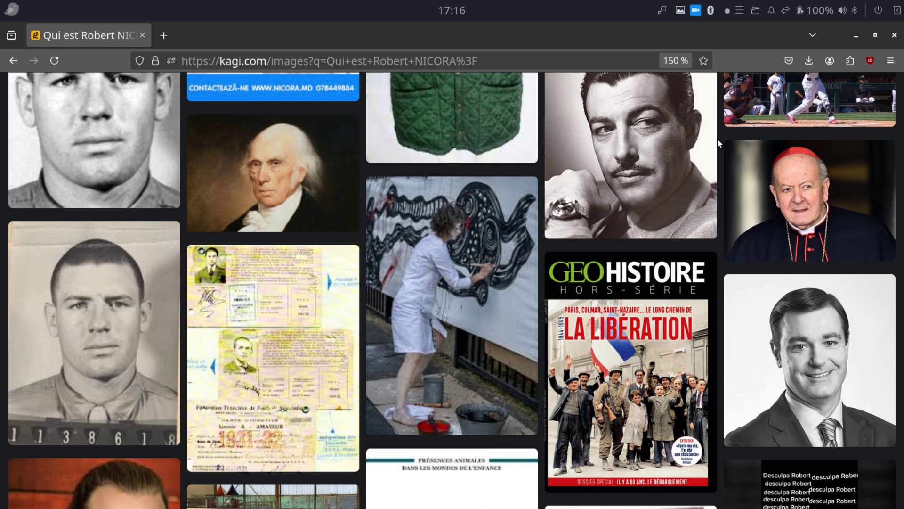
{"action": "scroll", "coordinate": [716, 139], "scroll_direction": "down", "scroll_amount": 4}
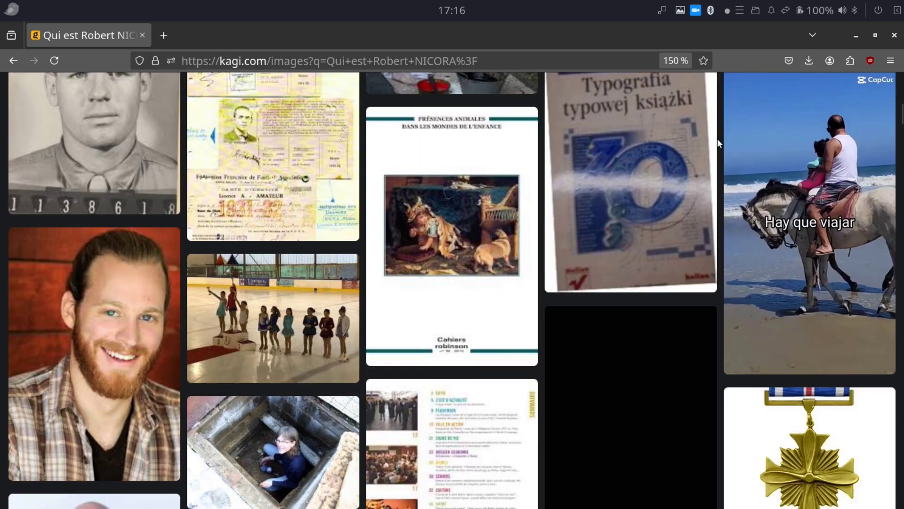
{"action": "scroll", "coordinate": [717, 139], "scroll_direction": "down", "scroll_amount": 6}
{"action": "scroll", "coordinate": [717, 139], "scroll_direction": "down", "scroll_amount": 4}
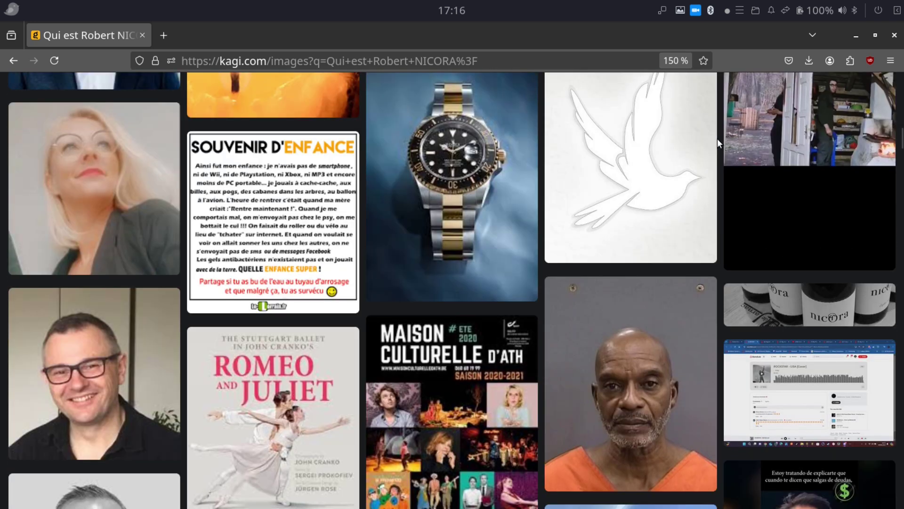
{"action": "scroll", "coordinate": [716, 138], "scroll_direction": "down", "scroll_amount": 8}
{"action": "scroll", "coordinate": [840, 117], "scroll_direction": "up", "scroll_amount": 6}
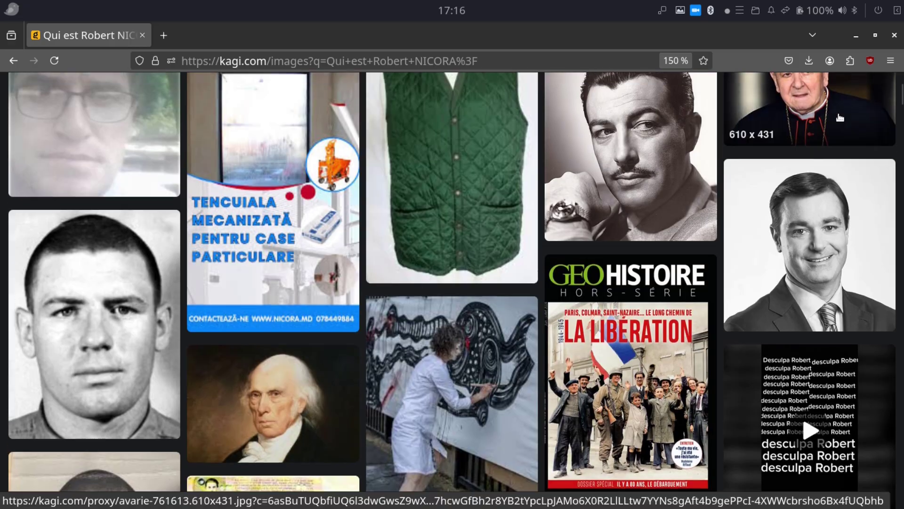
{"action": "scroll", "coordinate": [840, 117], "scroll_direction": "up", "scroll_amount": 4}
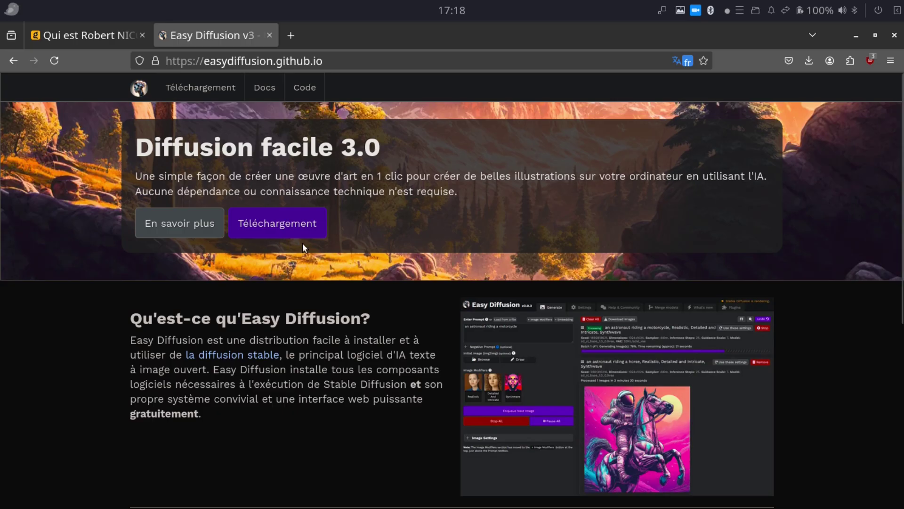
Open the Easy Diffusion 'Téléchargement' download instructions.
{"action": "left_click", "coordinate": [310, 226]}
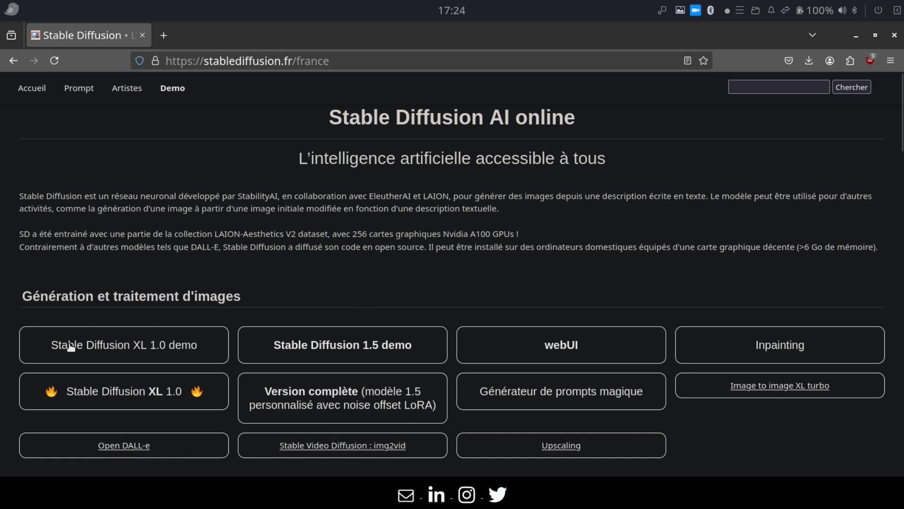
Browse the community image grid, return to the top, and open the Stable Diffusion XL 1.0 demo.
{"action": "scroll", "coordinate": [376, 273], "scroll_direction": "down", "scroll_amount": 8}
{"action": "scroll", "coordinate": [381, 299], "scroll_direction": "down", "scroll_amount": 6}
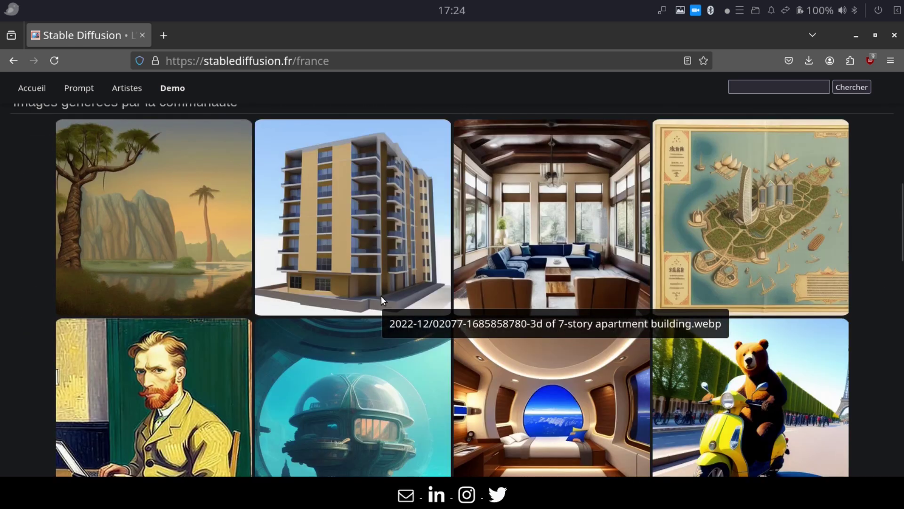
{"action": "scroll", "coordinate": [381, 296], "scroll_direction": "down", "scroll_amount": 3}
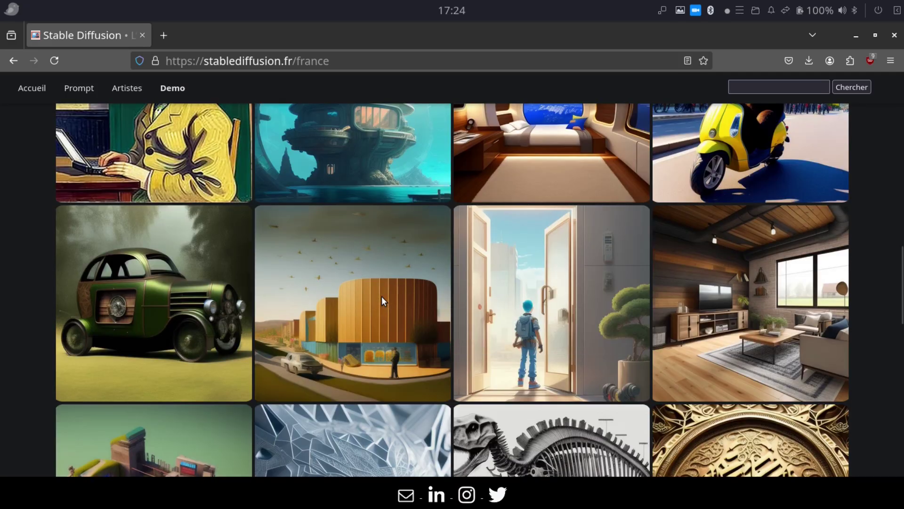
{"action": "key", "text": "Home"}
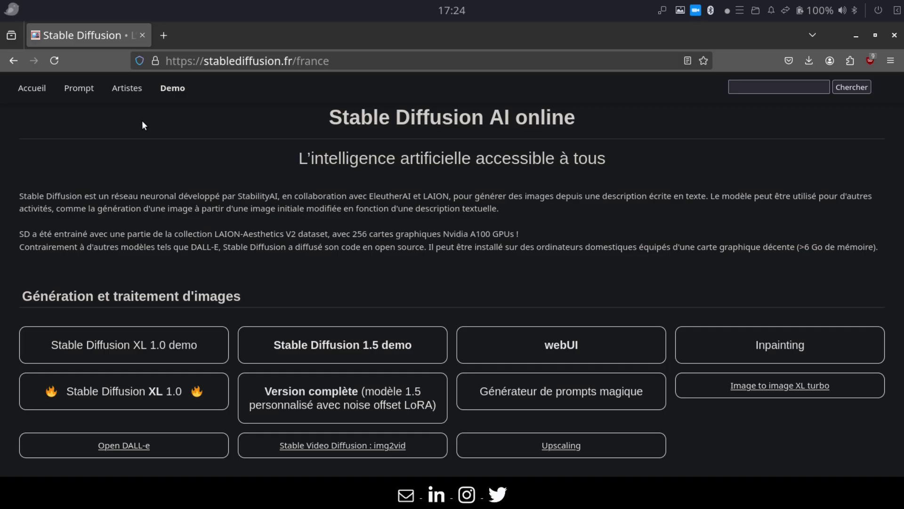
{"action": "left_click", "coordinate": [115, 358]}
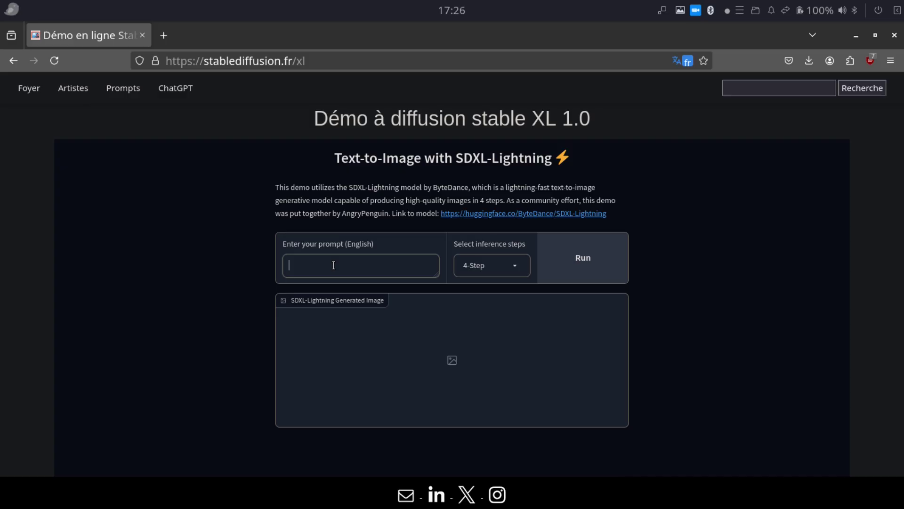
Generate an image from the prompt 'A girl working on his computer'.
{"action": "type", "text": "A girl working on his computer"}
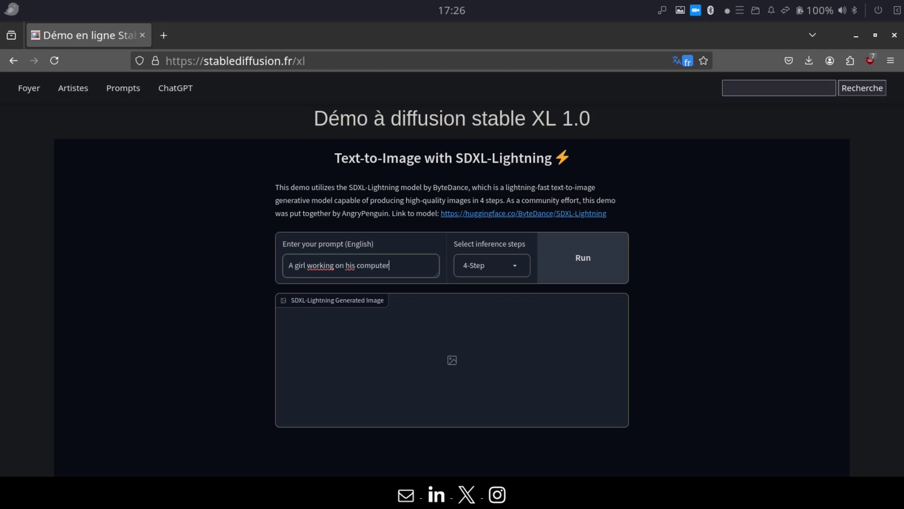
{"action": "left_click", "coordinate": [608, 248]}
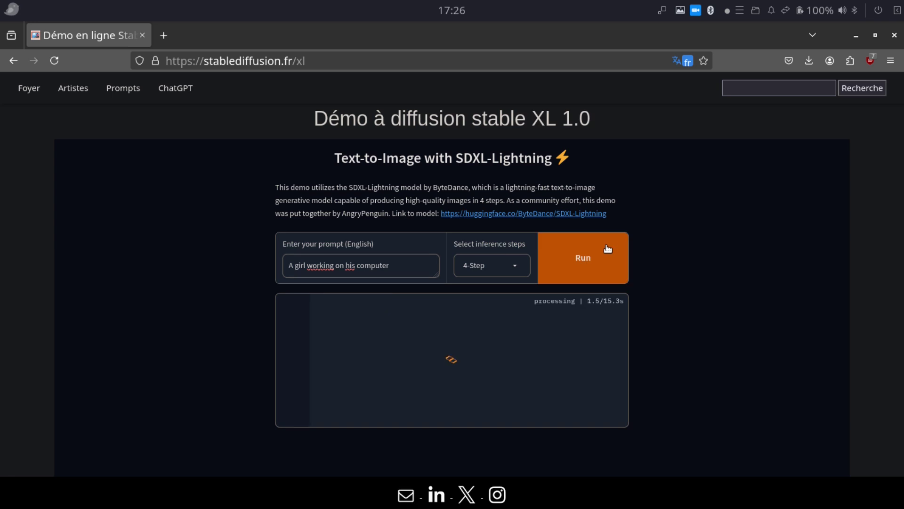
{"action": "scroll", "coordinate": [705, 338], "scroll_direction": "down", "scroll_amount": 3}
{"action": "scroll", "coordinate": [705, 338], "scroll_direction": "up", "scroll_amount": 3}
{"action": "scroll", "coordinate": [704, 337], "scroll_direction": "down", "scroll_amount": 5}
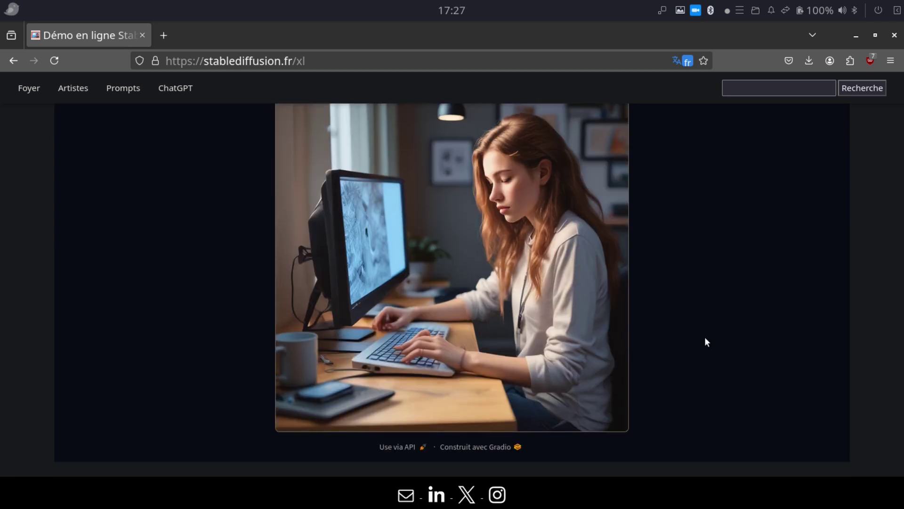
{"action": "scroll", "coordinate": [705, 337], "scroll_direction": "up", "scroll_amount": 2}
Generate 'A man on his bike', then change the prompt to 'A birthday cake'.
{"action": "key", "text": "ctrl+a"}
{"action": "type", "text": "A man on his bike"}
{"action": "key", "text": "Return"}
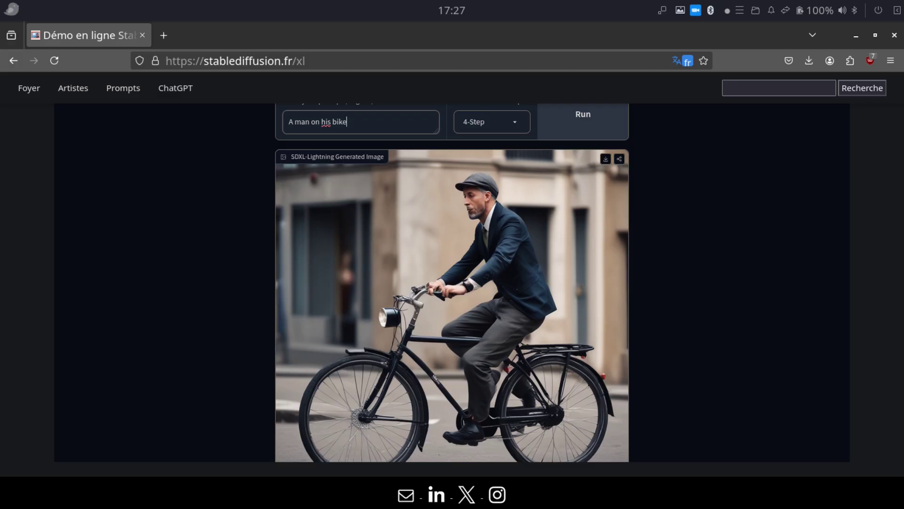
{"action": "key", "text": "BackSpace"}
{"action": "key", "text": "BackSpace"}
{"action": "key", "text": "BackSpace"}
{"action": "key", "text": "BackSpace"}
{"action": "key", "text": "BackSpace"}
{"action": "key", "text": "BackSpace"}
{"action": "key", "text": "BackSpace"}
{"action": "key", "text": "BackSpace"}
{"action": "key", "text": "BackSpace"}
{"action": "key", "text": "BackSpace"}
{"action": "key", "text": "BackSpace"}
{"action": "key", "text": "BackSpace"}
{"action": "key", "text": "BackSpace"}
{"action": "key", "text": "BackSpace"}
{"action": "key", "text": "BackSpace"}
{"action": "key", "text": "BackSpace"}
{"action": "type", "text": "birthday cake"}
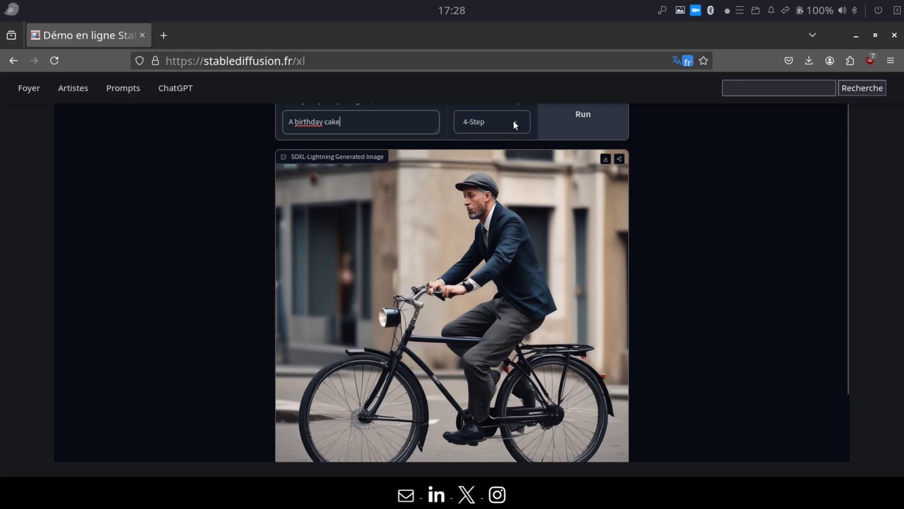
Generate the birthday cake image, then try 'A computer' and generate 'A Linux distro'.
{"action": "left_click", "coordinate": [583, 115]}
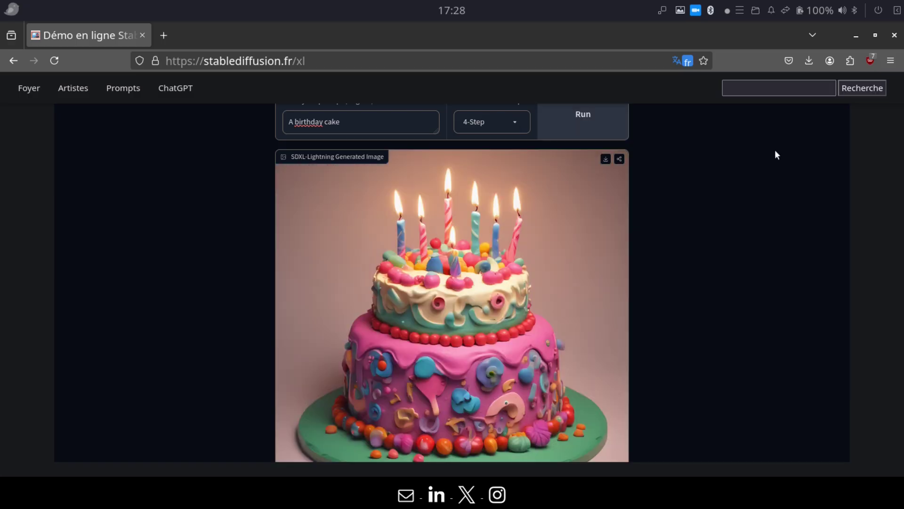
{"action": "left_click", "coordinate": [340, 122]}
{"action": "key", "text": "BackSpace"}
{"action": "key", "text": "BackSpace"}
{"action": "key", "text": "BackSpace"}
{"action": "key", "text": "BackSpace"}
{"action": "key", "text": "BackSpace"}
{"action": "key", "text": "BackSpace"}
{"action": "key", "text": "BackSpace"}
{"action": "key", "text": "BackSpace"}
{"action": "key", "text": "BackSpace"}
{"action": "key", "text": "BackSpace"}
{"action": "key", "text": "BackSpace"}
{"action": "key", "text": "BackSpace"}
{"action": "key", "text": "BackSpace"}
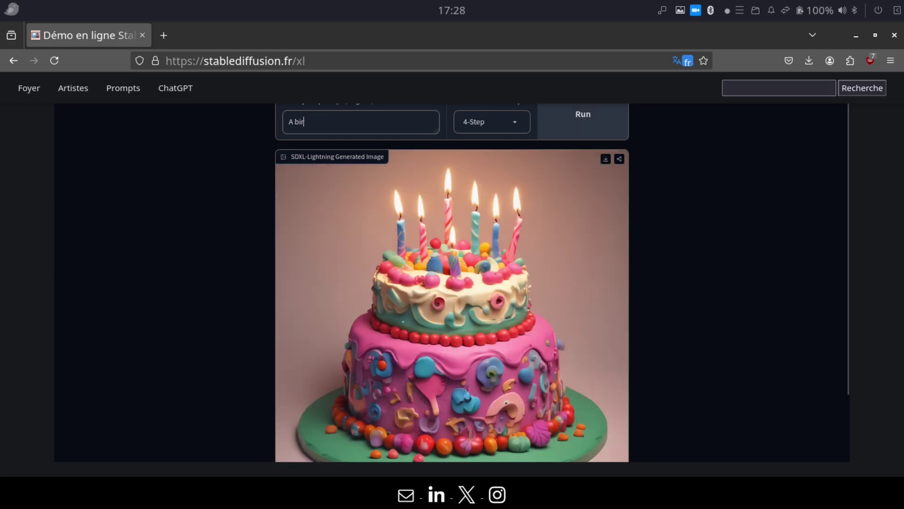
{"action": "type", "text": "computer"}
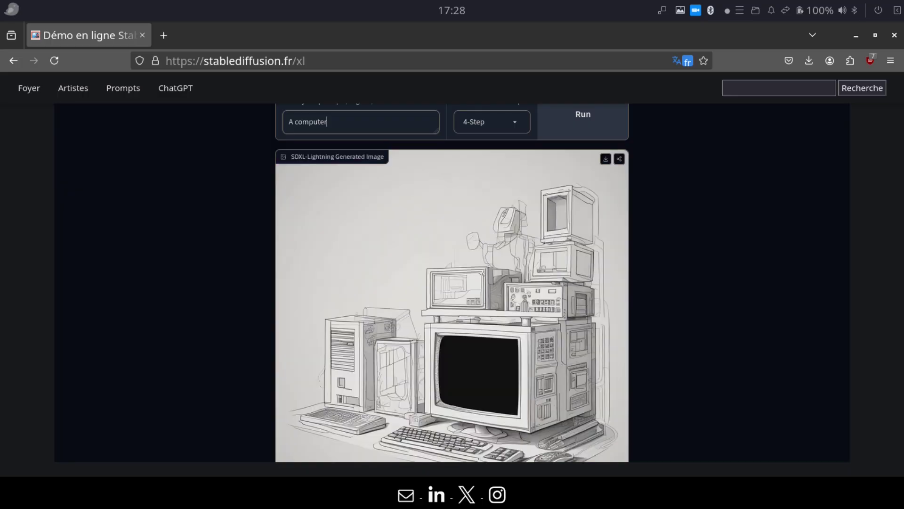
{"action": "key", "text": "BackSpace"}
{"action": "key", "text": "BackSpace"}
{"action": "key", "text": "BackSpace"}
{"action": "key", "text": "BackSpace"}
{"action": "key", "text": "BackSpace"}
{"action": "key", "text": "BackSpace"}
{"action": "key", "text": "BackSpace"}
{"action": "key", "text": "BackSpace"}
{"action": "type", "text": "Linux distro"}
{"action": "left_click", "coordinate": [594, 130]}
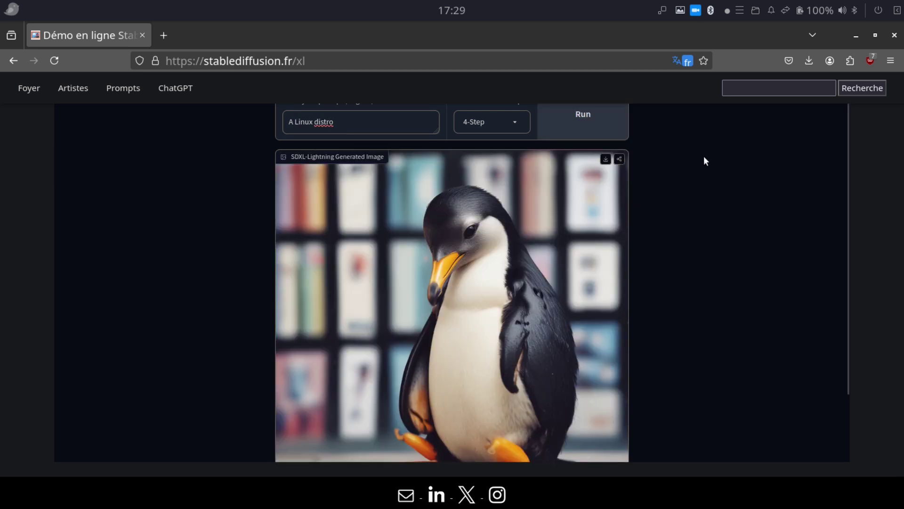
Generate an image of a named person reading a newspaper.
{"action": "left_click", "coordinate": [363, 126]}
{"action": "key", "text": "BackSpace"}
{"action": "key", "text": "BackSpace"}
{"action": "key", "text": "BackSpace"}
{"action": "key", "text": "BackSpace"}
{"action": "key", "text": "BackSpace"}
{"action": "key", "text": "BackSpace"}
{"action": "key", "text": "BackSpace"}
{"action": "key", "text": "BackSpace"}
{"action": "key", "text": "BackSpace"}
{"action": "key", "text": "BackSpace"}
{"action": "key", "text": "BackSpace"}
{"action": "key", "text": "BackSpace"}
{"action": "key", "text": "BackSpace"}
{"action": "key", "text": "BackSpace"}
{"action": "type", "text": "Jo reading"}
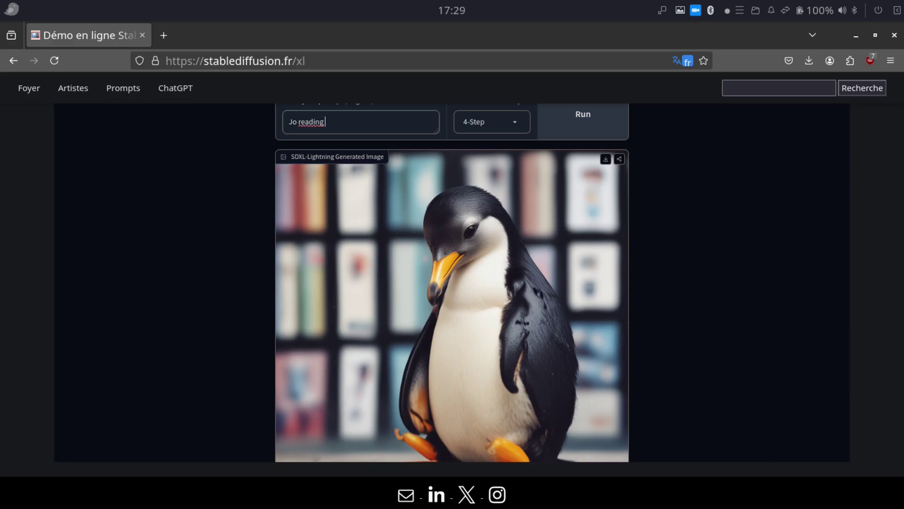
{"action": "type", "text": " newspaper"}
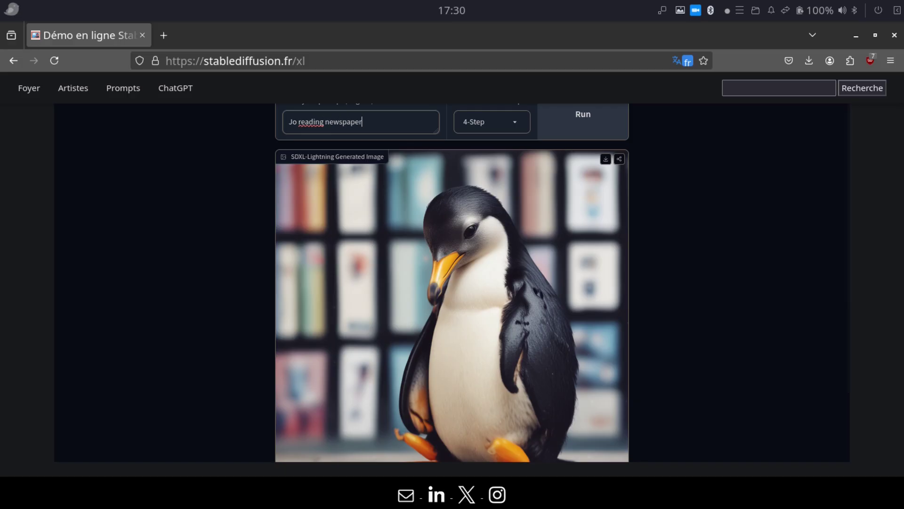
{"action": "key", "text": "Return"}
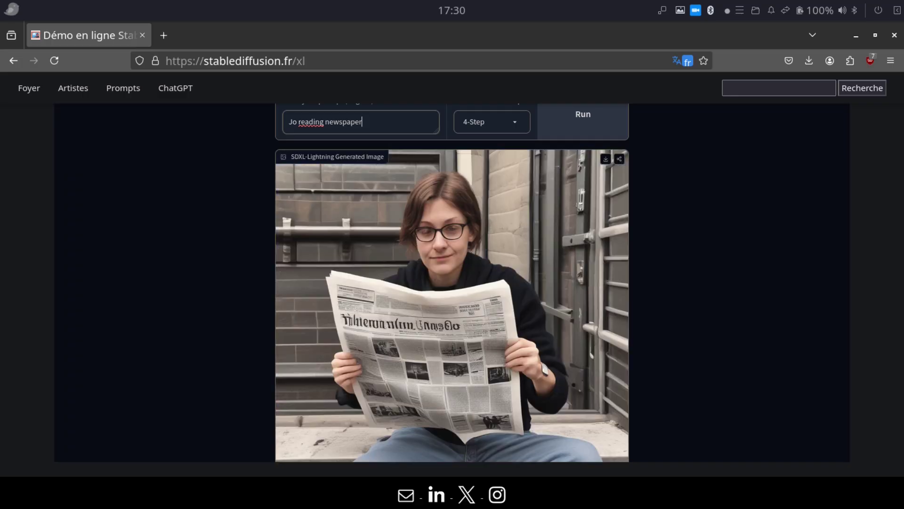
Generate an image from the prompt 'A home in the forest'.
{"action": "key", "text": "BackSpace"}
{"action": "key", "text": "BackSpace"}
{"action": "key", "text": "BackSpace"}
{"action": "key", "text": "BackSpace"}
{"action": "key", "text": "BackSpace"}
{"action": "key", "text": "BackSpace"}
{"action": "key", "text": "BackSpace"}
{"action": "key", "text": "BackSpace"}
{"action": "key", "text": "BackSpace"}
{"action": "key", "text": "BackSpace"}
{"action": "key", "text": "BackSpace"}
{"action": "key", "text": "BackSpace"}
{"action": "key", "text": "BackSpace"}
{"action": "key", "text": "BackSpace"}
{"action": "key", "text": "BackSpace"}
{"action": "key", "text": "BackSpace"}
{"action": "key", "text": "BackSpace"}
{"action": "key", "text": "BackSpace"}
{"action": "key", "text": "BackSpace"}
{"action": "key", "text": "BackSpace"}
{"action": "type", "text": "A h"}
{"action": "key", "text": "BackSpace"}
{"action": "type", "text": "home in the forest"}
{"action": "left_click", "coordinate": [583, 114]}
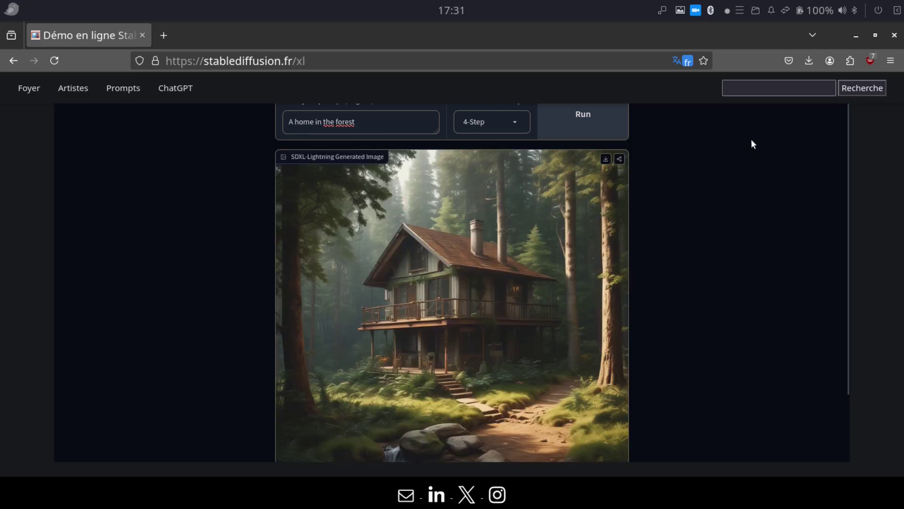
Generate an image of a named person buying a car.
{"action": "left_click", "coordinate": [368, 121]}
{"action": "key", "text": "BackSpace"}
{"action": "key", "text": "BackSpace"}
{"action": "key", "text": "BackSpace"}
{"action": "key", "text": "BackSpace"}
{"action": "key", "text": "BackSpace"}
{"action": "key", "text": "BackSpace"}
{"action": "key", "text": "BackSpace"}
{"action": "key", "text": "BackSpace"}
{"action": "key", "text": "BackSpace"}
{"action": "key", "text": "BackSpace"}
{"action": "key", "text": "BackSpace"}
{"action": "key", "text": "BackSpace"}
{"action": "key", "text": "BackSpace"}
{"action": "key", "text": "BackSpace"}
{"action": "key", "text": "BackSpace"}
{"action": "key", "text": "BackSpace"}
{"action": "key", "text": "BackSpace"}
{"action": "key", "text": "BackSpace"}
{"action": "key", "text": "BackSpace"}
{"action": "key", "text": "BackSpace"}
{"action": "type", "text": "Paul buying a car"}
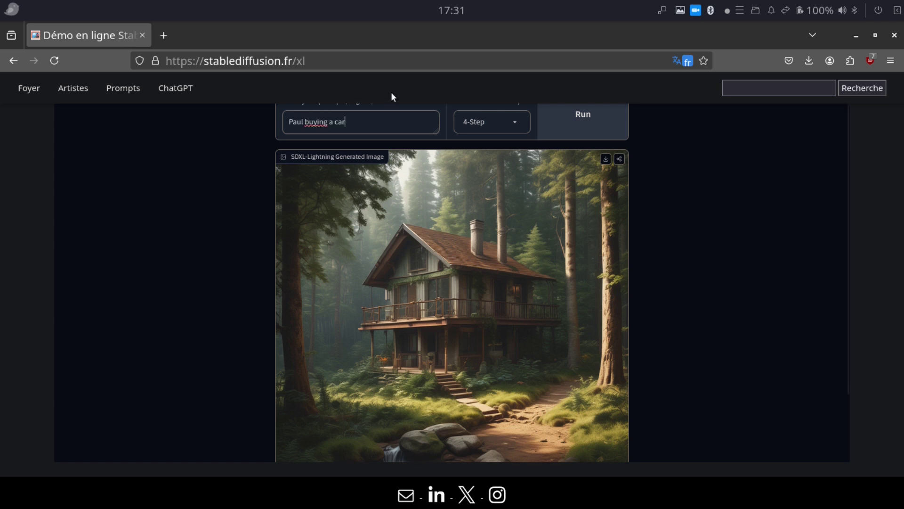
{"action": "left_click", "coordinate": [589, 124]}
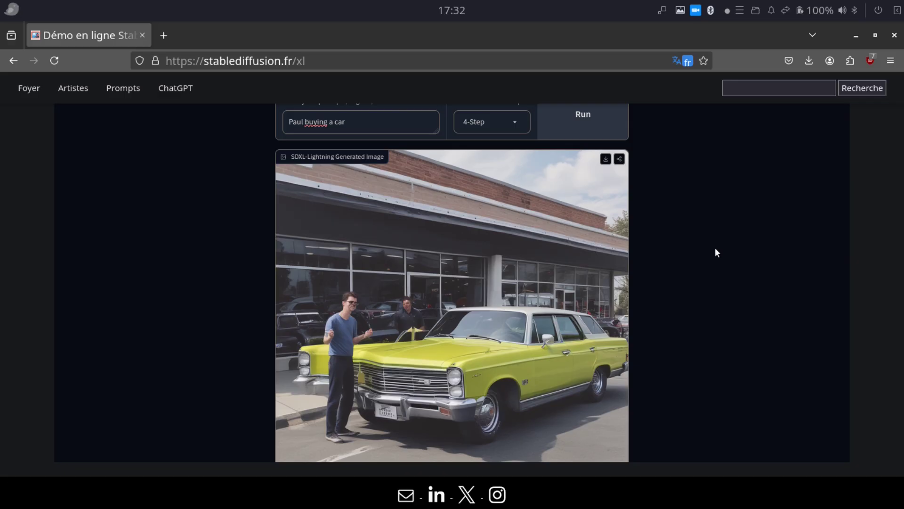
Review the cat image, then generate 'A bird on a tree'.
{"action": "scroll", "coordinate": [93, 223], "scroll_direction": "up", "scroll_amount": 3}
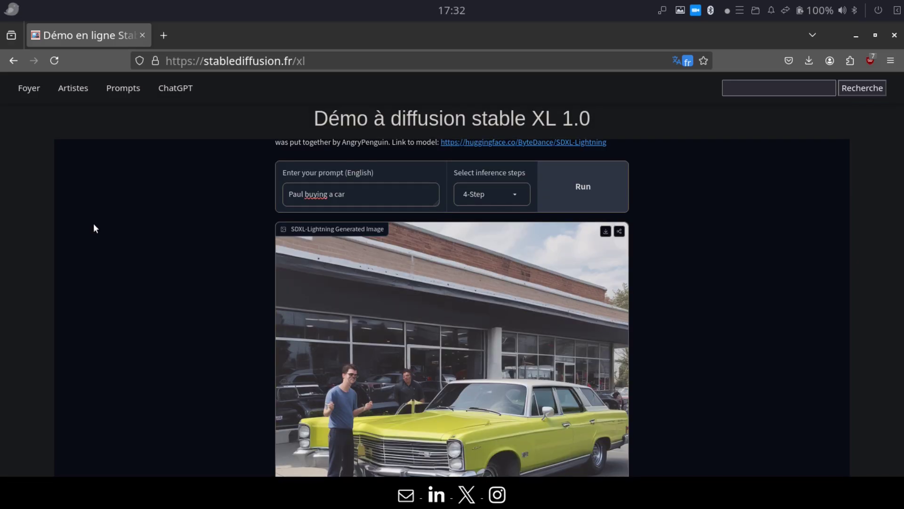
{"action": "scroll", "coordinate": [94, 228], "scroll_direction": "up", "scroll_amount": 2}
{"action": "scroll", "coordinate": [377, 247], "scroll_direction": "down", "scroll_amount": 2}
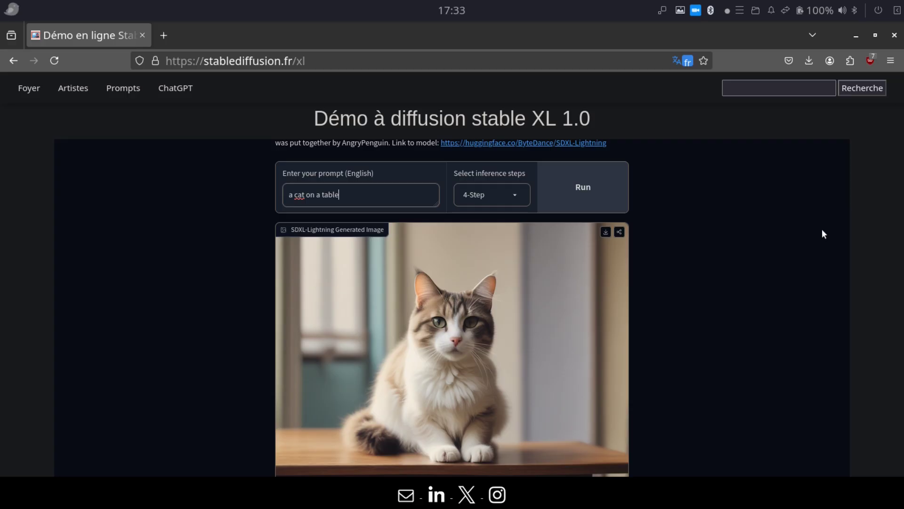
{"action": "key", "text": "BackSpace"}
{"action": "key", "text": "BackSpace"}
{"action": "key", "text": "BackSpace"}
{"action": "key", "text": "BackSpace"}
{"action": "key", "text": "BackSpace"}
{"action": "key", "text": "BackSpace"}
{"action": "key", "text": "BackSpace"}
{"action": "key", "text": "BackSpace"}
{"action": "key", "text": "BackSpace"}
{"action": "key", "text": "BackSpace"}
{"action": "key", "text": "BackSpace"}
{"action": "key", "text": "BackSpace"}
{"action": "key", "text": "BackSpace"}
{"action": "key", "text": "BackSpace"}
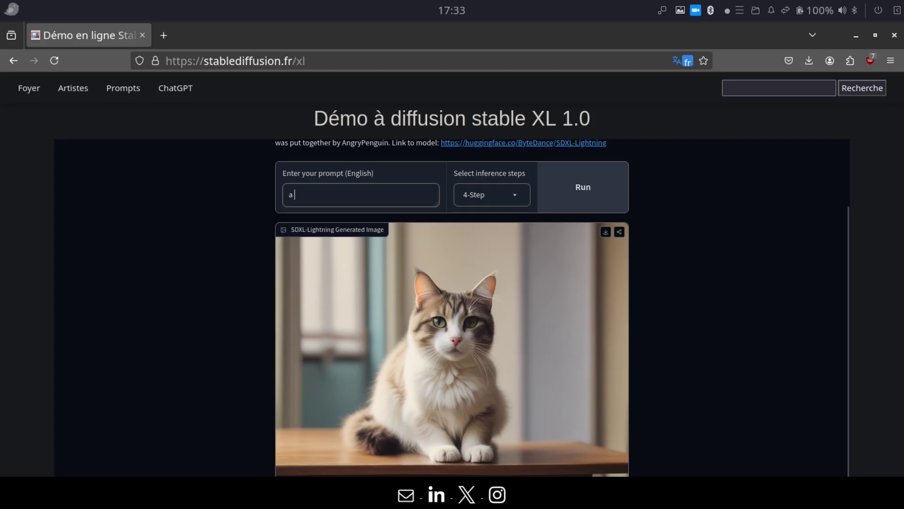
{"action": "type", "text": "bird on a tree"}
{"action": "key", "text": "Return"}
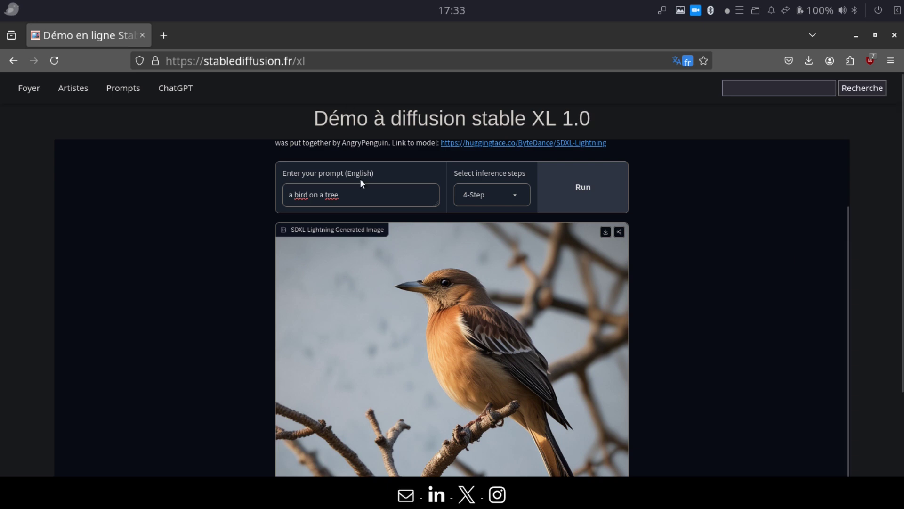
Generate an image from the prompt 'A french car on the trafic-lights'.
{"action": "left_click", "coordinate": [364, 196]}
{"action": "key", "text": "BackSpace"}
{"action": "key", "text": "BackSpace"}
{"action": "key", "text": "BackSpace"}
{"action": "key", "text": "BackSpace"}
{"action": "key", "text": "BackSpace"}
{"action": "key", "text": "BackSpace"}
{"action": "key", "text": "BackSpace"}
{"action": "key", "text": "BackSpace"}
{"action": "key", "text": "BackSpace"}
{"action": "key", "text": "BackSpace"}
{"action": "key", "text": "BackSpace"}
{"action": "key", "text": "BackSpace"}
{"action": "key", "text": "BackSpace"}
{"action": "key", "text": "BackSpace"}
{"action": "type", "text": "french car on the trafic-lights"}
{"action": "key", "text": "Return"}
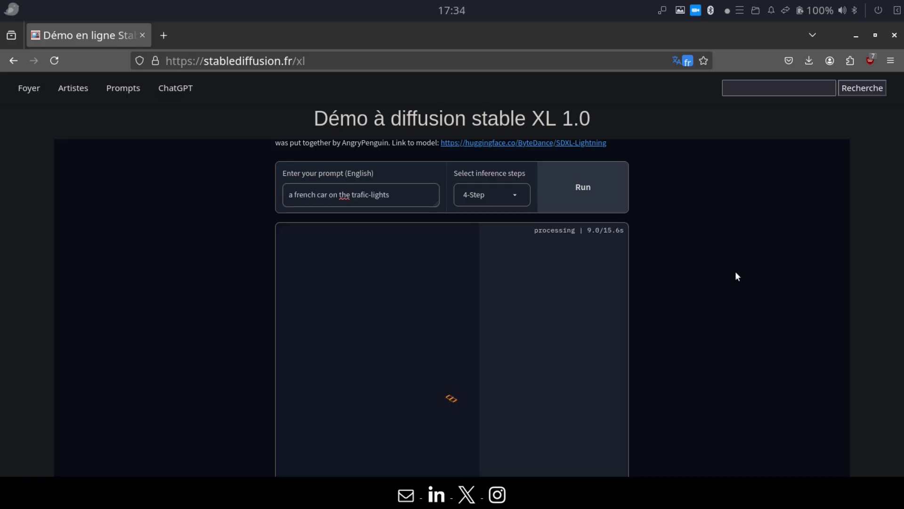
Replace the prompt with 'A dog' and generate the image.
{"action": "scroll", "coordinate": [599, 337], "scroll_direction": "down", "scroll_amount": 2}
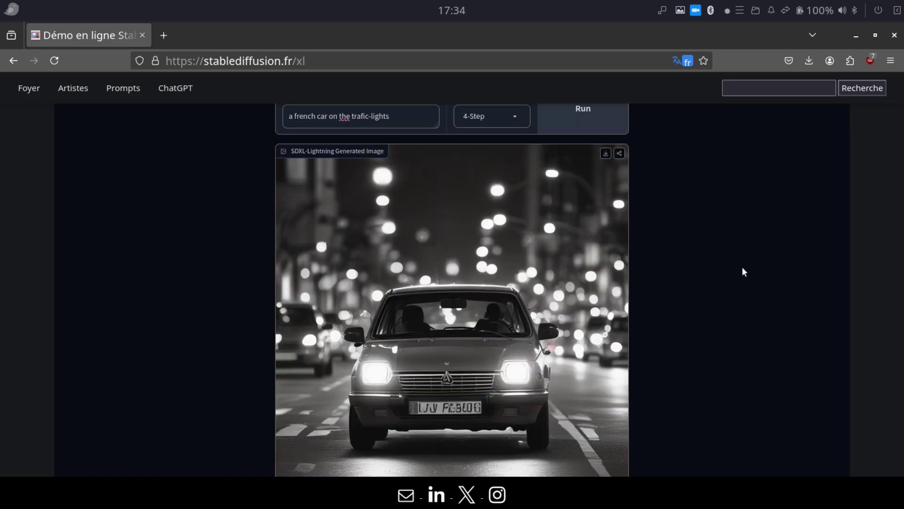
{"action": "key", "text": "BackSpace"}
{"action": "key", "text": "BackSpace"}
{"action": "key", "text": "BackSpace"}
{"action": "key", "text": "BackSpace"}
{"action": "key", "text": "BackSpace"}
{"action": "key", "text": "BackSpace"}
{"action": "key", "text": "BackSpace"}
{"action": "key", "text": "BackSpace"}
{"action": "key", "text": "BackSpace"}
{"action": "key", "text": "BackSpace"}
{"action": "key", "text": "BackSpace"}
{"action": "key", "text": "BackSpace"}
{"action": "key", "text": "BackSpace"}
{"action": "key", "text": "BackSpace"}
{"action": "key", "text": "BackSpace"}
{"action": "key", "text": "BackSpace"}
{"action": "key", "text": "BackSpace"}
{"action": "key", "text": "BackSpace"}
{"action": "key", "text": "BackSpace"}
{"action": "key", "text": "BackSpace"}
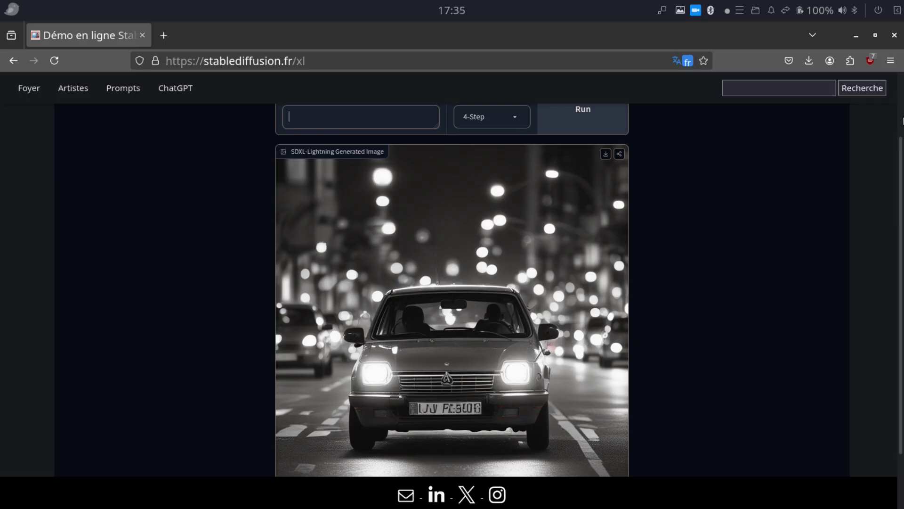
{"action": "type", "text": "A dog"}
{"action": "key", "text": "Return"}
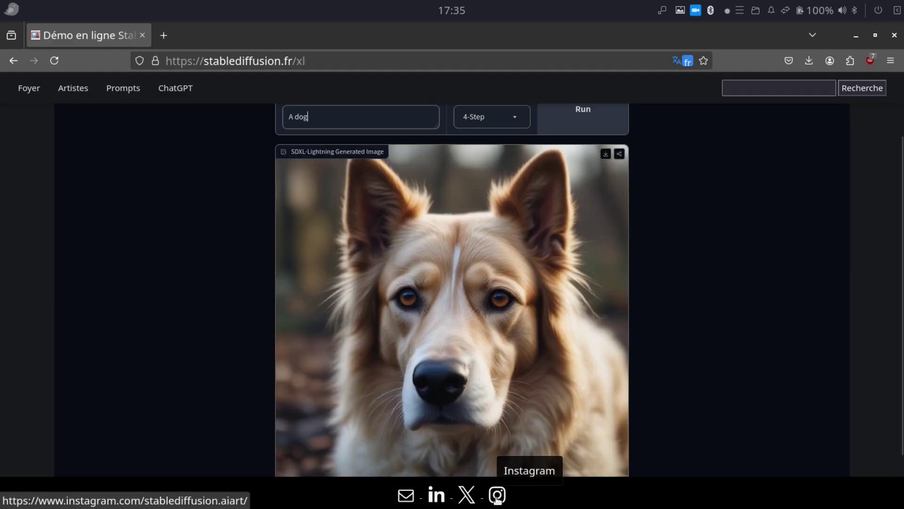
Generate 'A girl playing guitar', then begin clearing that prompt.
{"action": "key", "text": "BackSpace"}
{"action": "key", "text": "BackSpace"}
{"action": "key", "text": "BackSpace"}
{"action": "type", "text": "girl"}
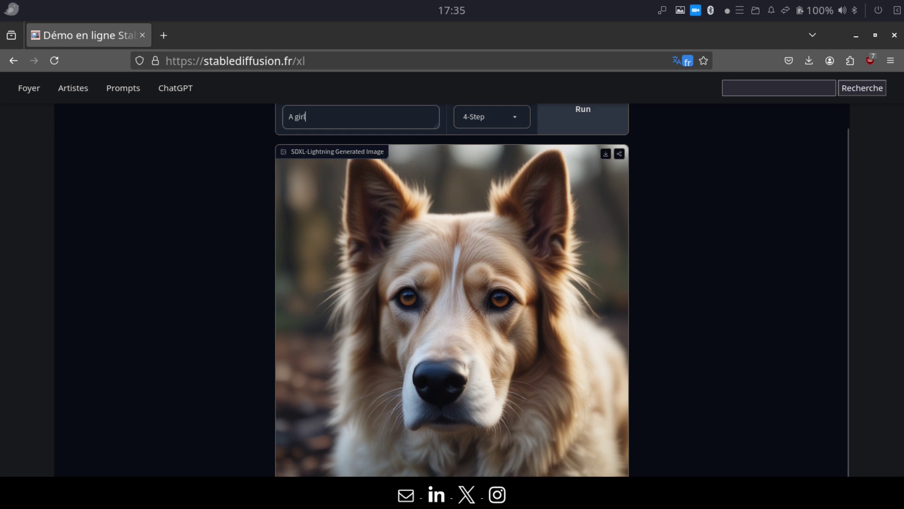
{"action": "type", "text": " playing guitar"}
{"action": "left_click", "coordinate": [603, 123]}
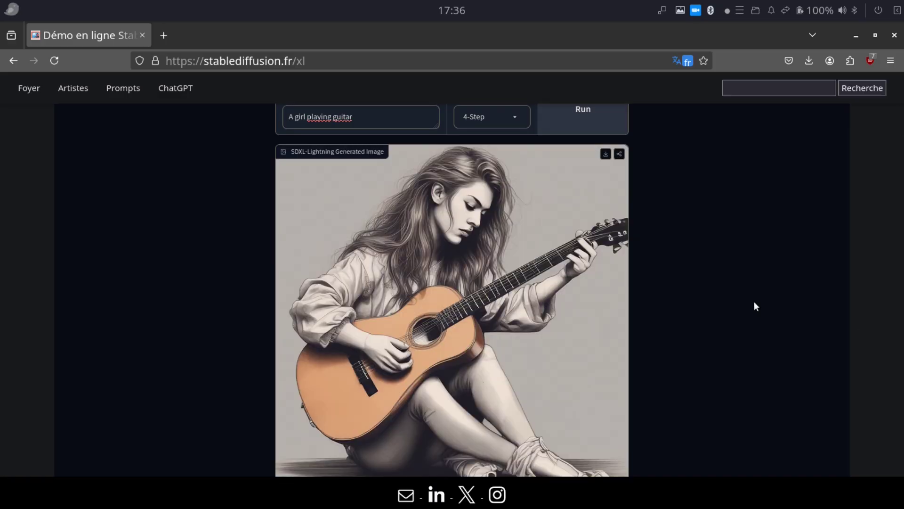
{"action": "key", "text": "BackSpace"}
{"action": "key", "text": "BackSpace"}
{"action": "key", "text": "BackSpace"}
{"action": "key", "text": "BackSpace"}
{"action": "key", "text": "BackSpace"}
{"action": "key", "text": "BackSpace"}
{"action": "key", "text": "BackSpace"}
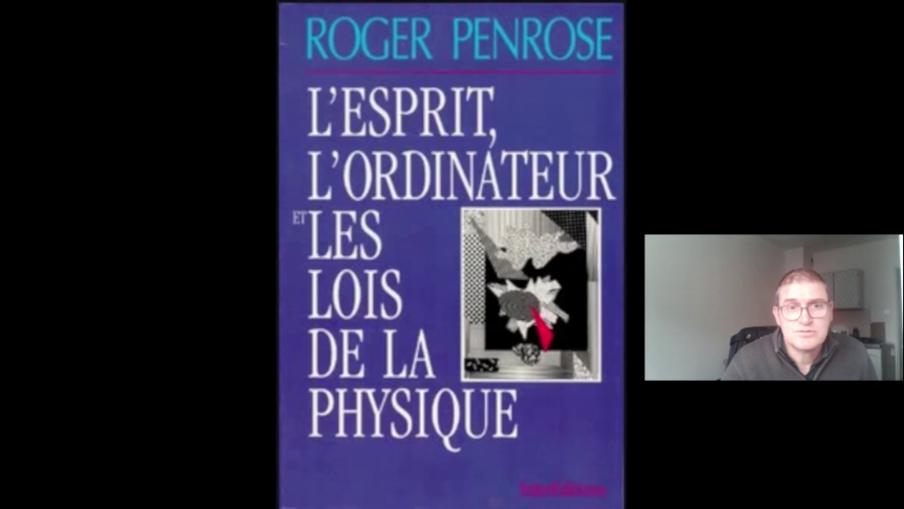